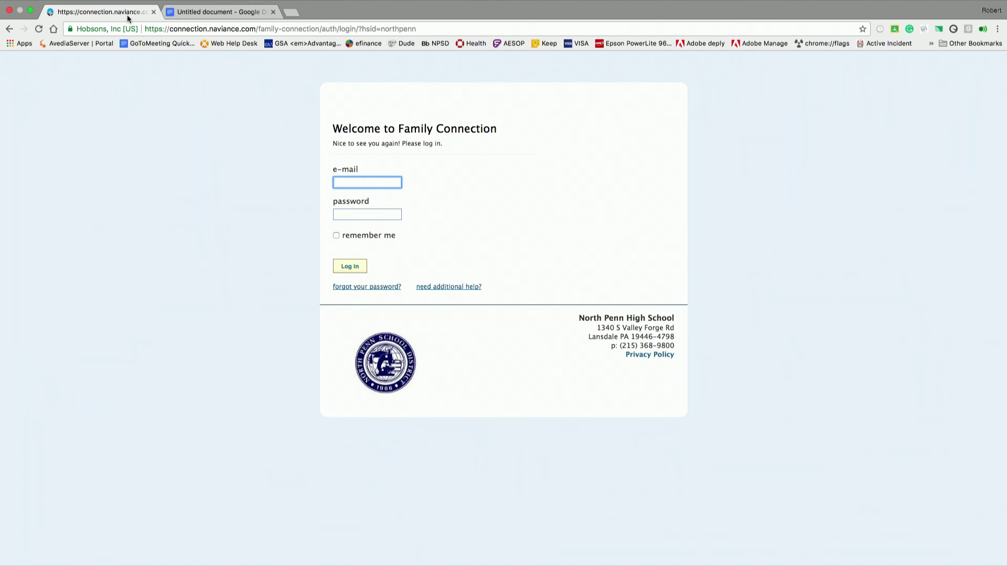
- Enter the account password, log in, and go to the Colleges section
left_click(367, 214)
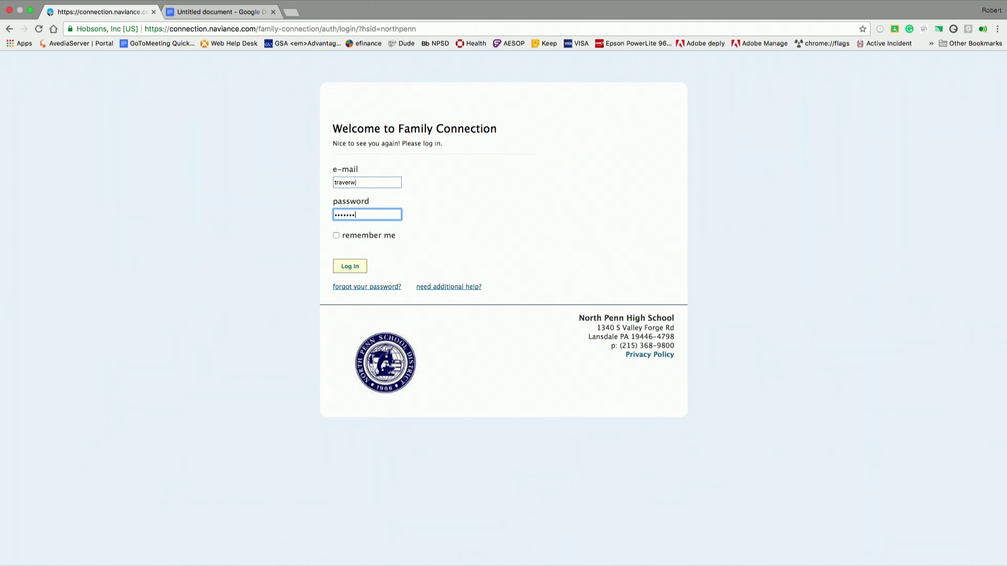
key("Return")
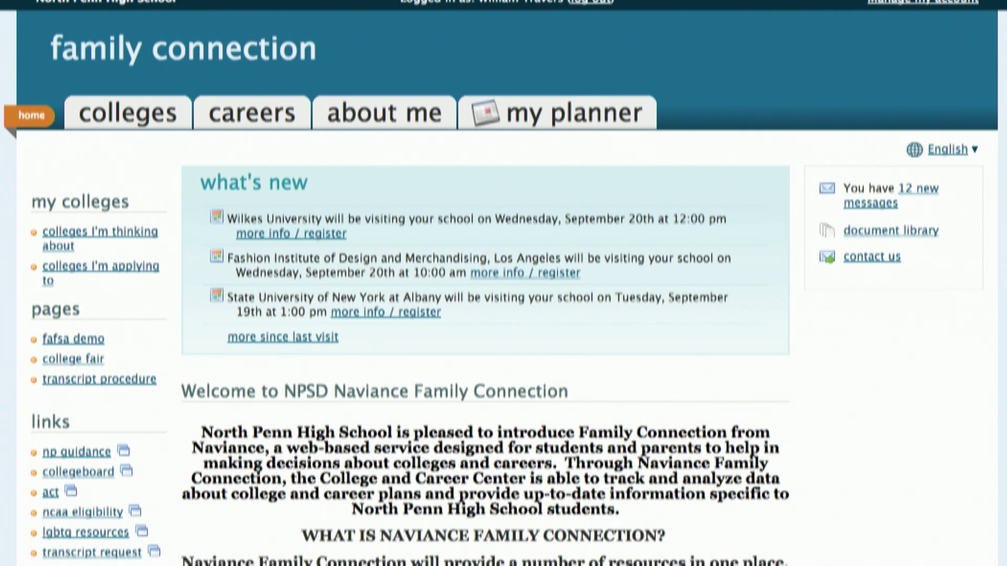
left_click(105, 125)
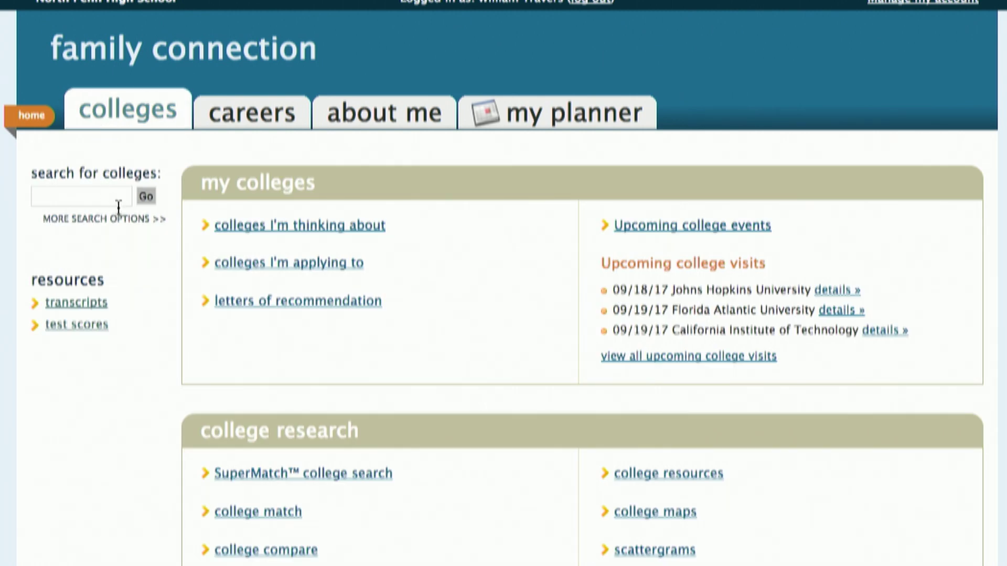
- Open the Colleges I'm Applying To add form and tick a transcript request in row one
left_click(257, 263)
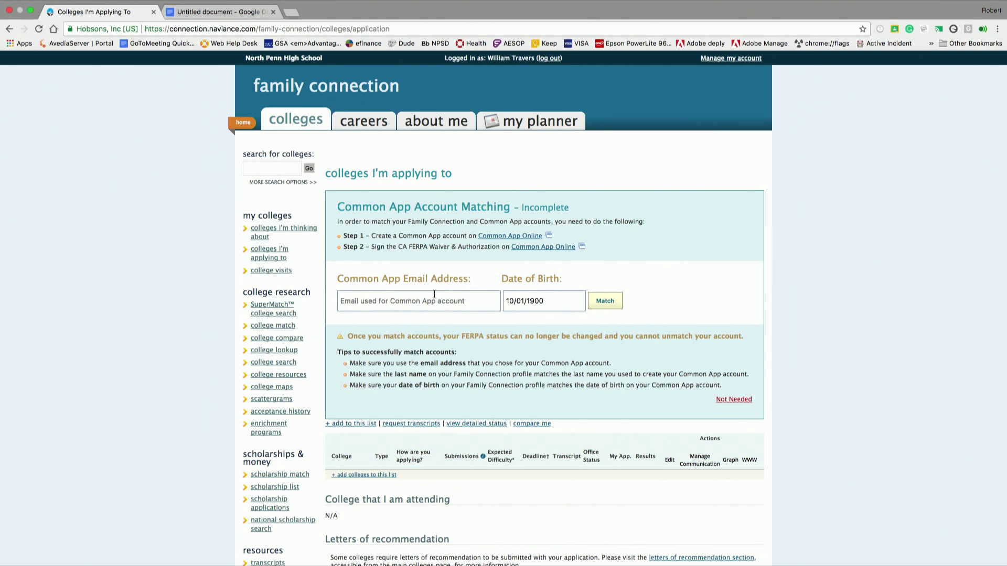
scroll(434, 294, "down", 1)
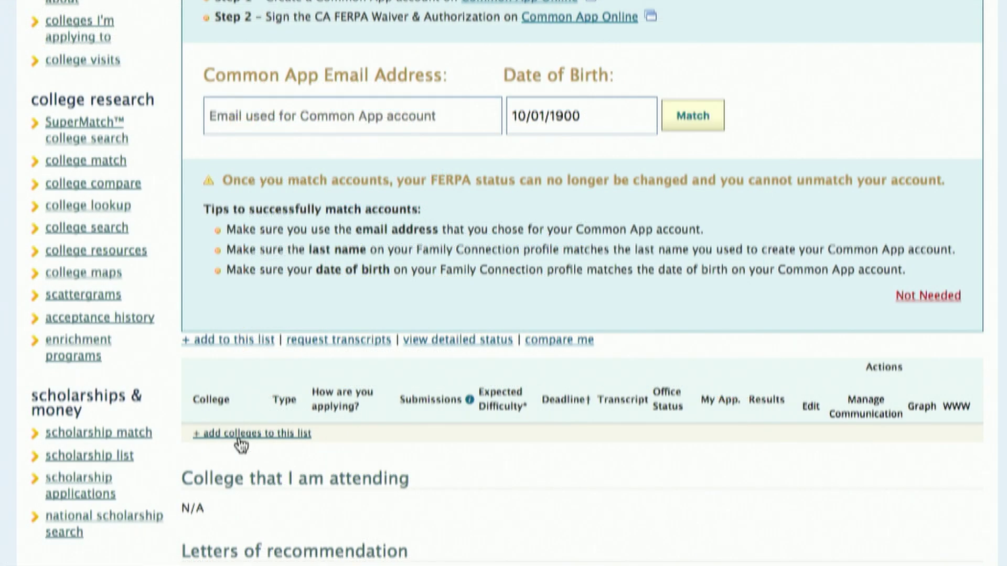
left_click(240, 439)
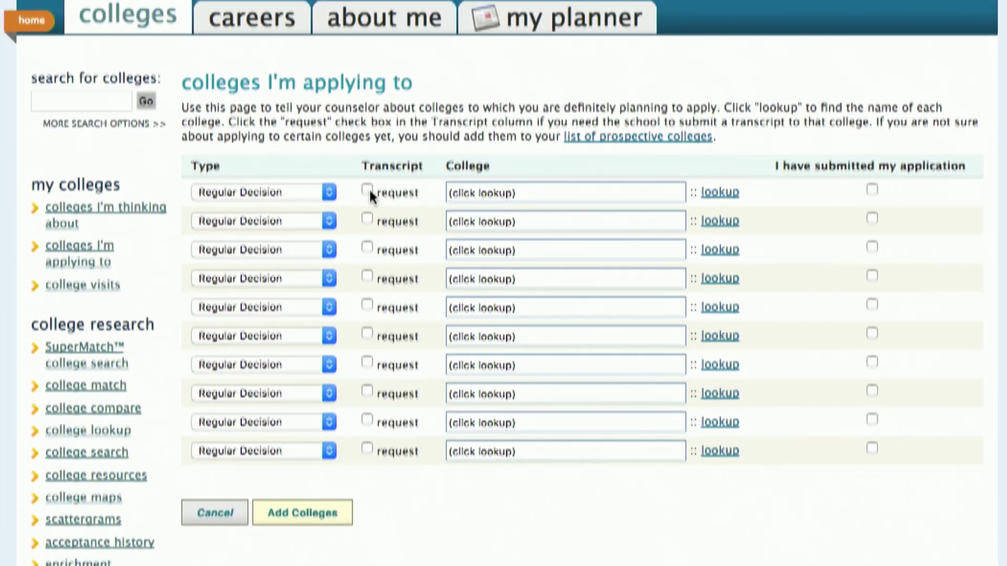
left_click(367, 190)
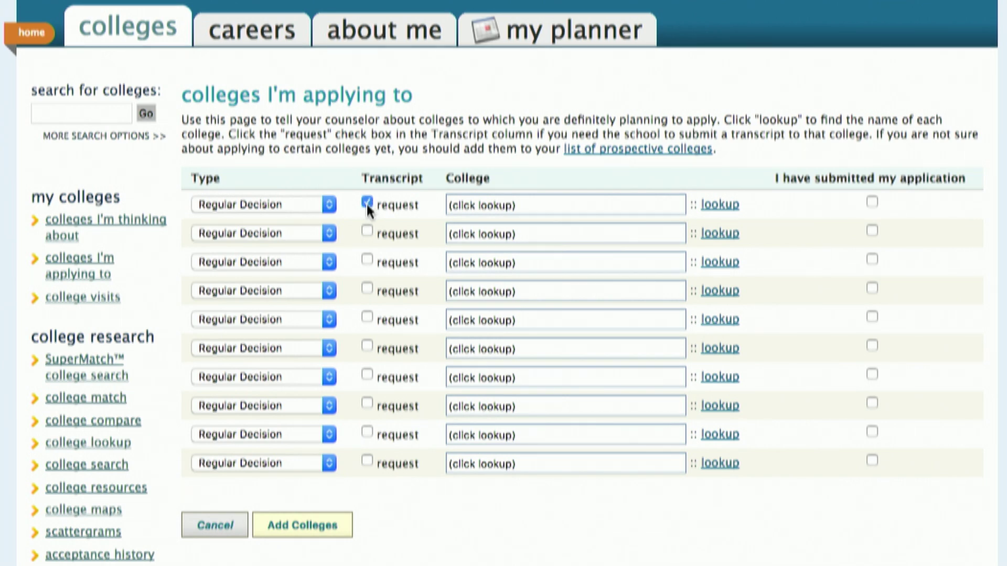
- Look up 'Notre Dame' by name for the first college row
left_click(708, 210)
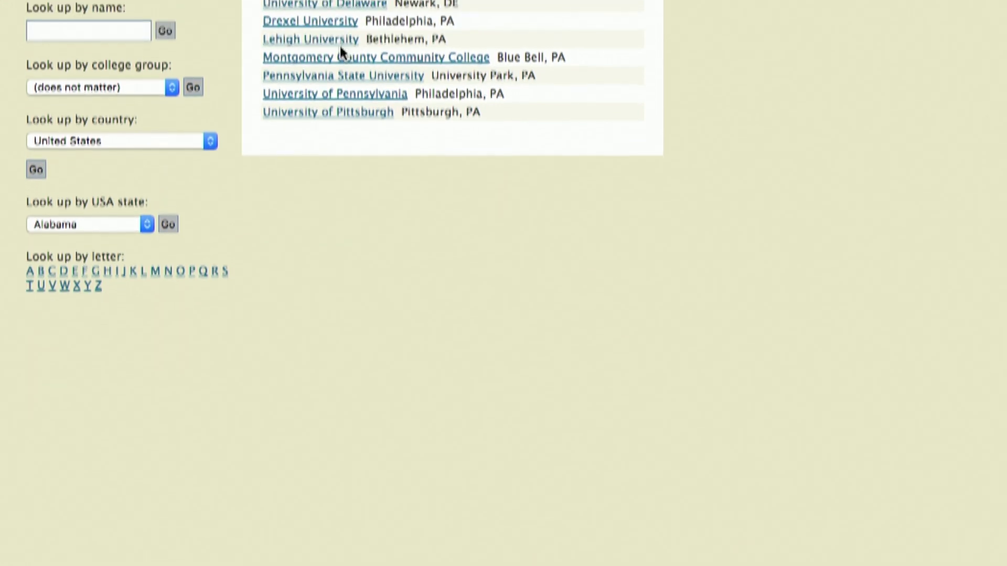
left_click(129, 32)
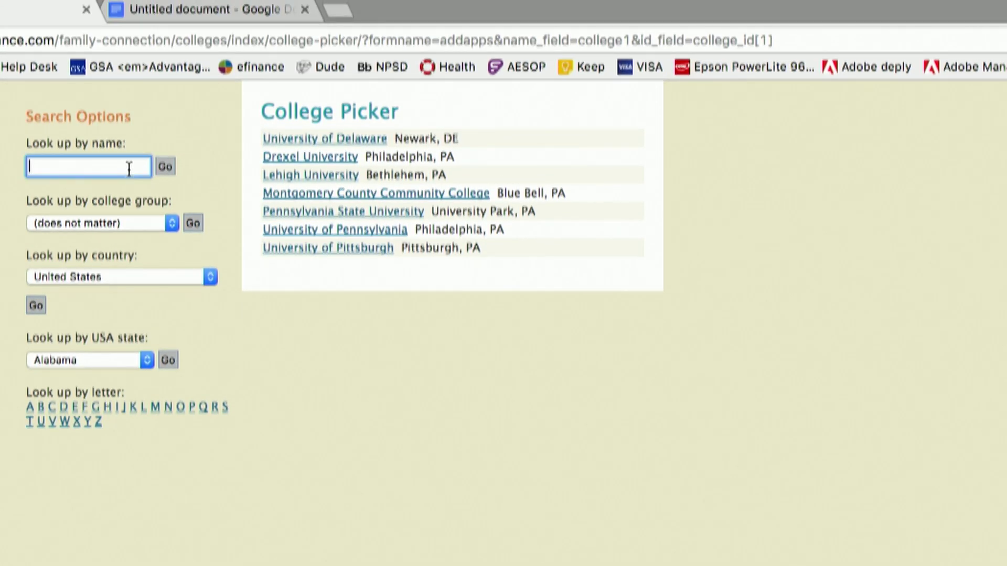
type("Nor")
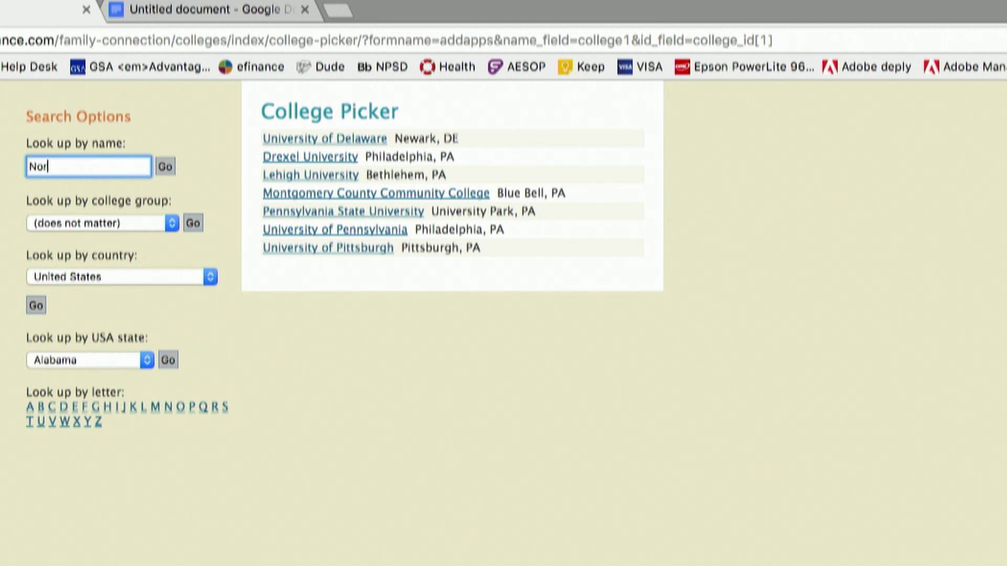
key("BackSpace")
type("tre")
key("Tab")
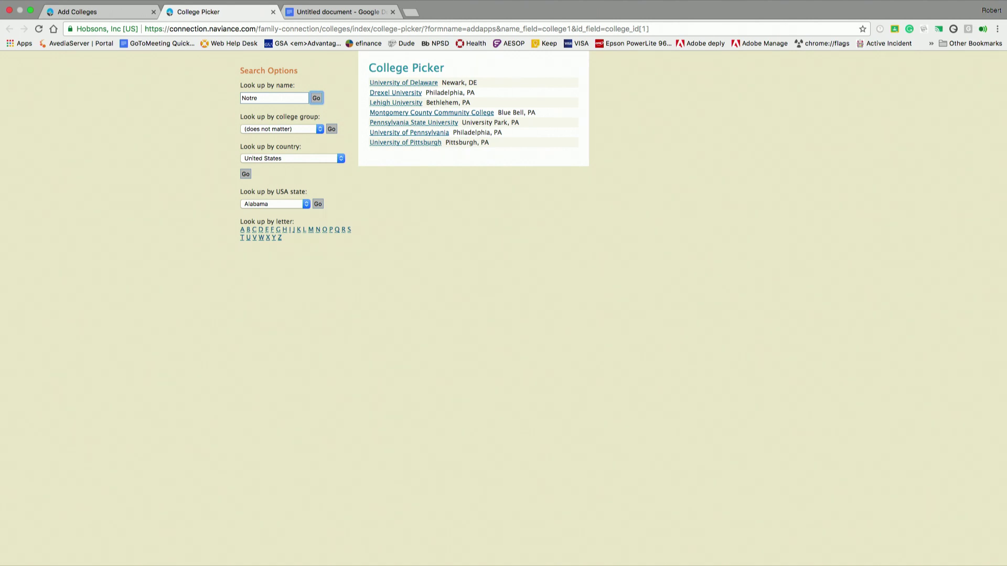
left_click(273, 102)
type("Dame")
key("Return")
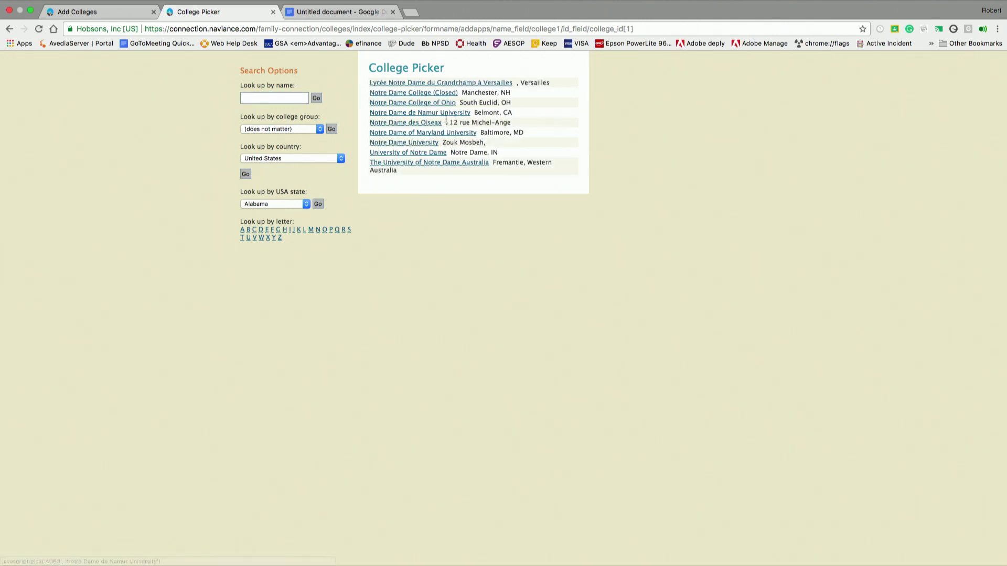
- Pick University of Notre Dame and University of Pittsburgh and add them to the list
left_click(410, 153)
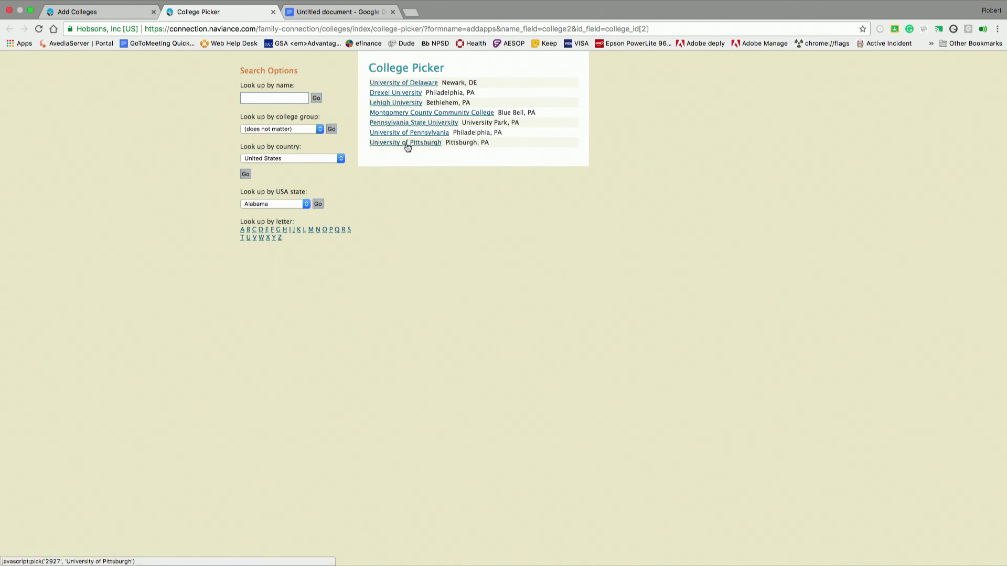
left_click(407, 144)
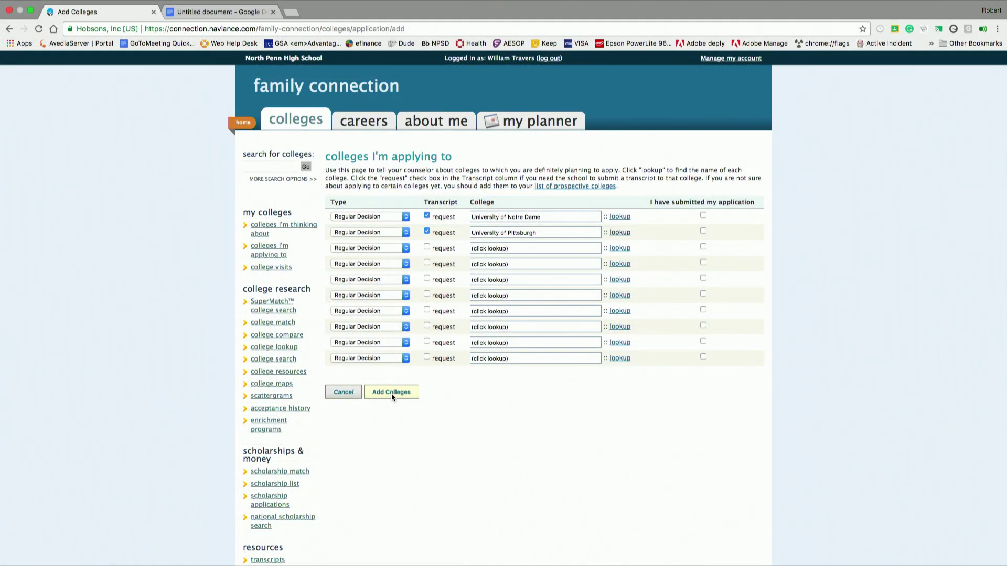
left_click(392, 393)
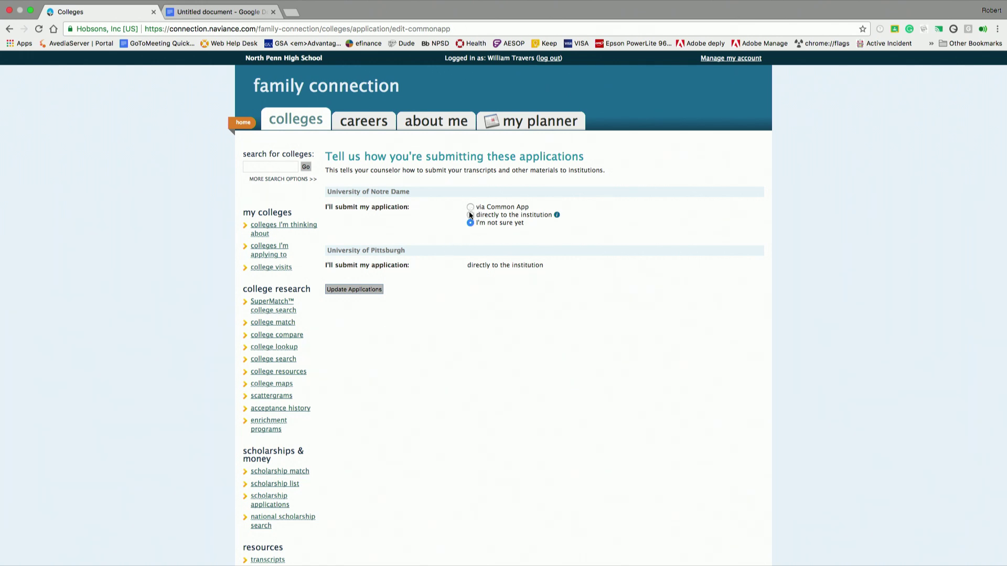
- Set Notre Dame to submit directly to the institution and save the submission choices
scroll(512, 287, "down", 1)
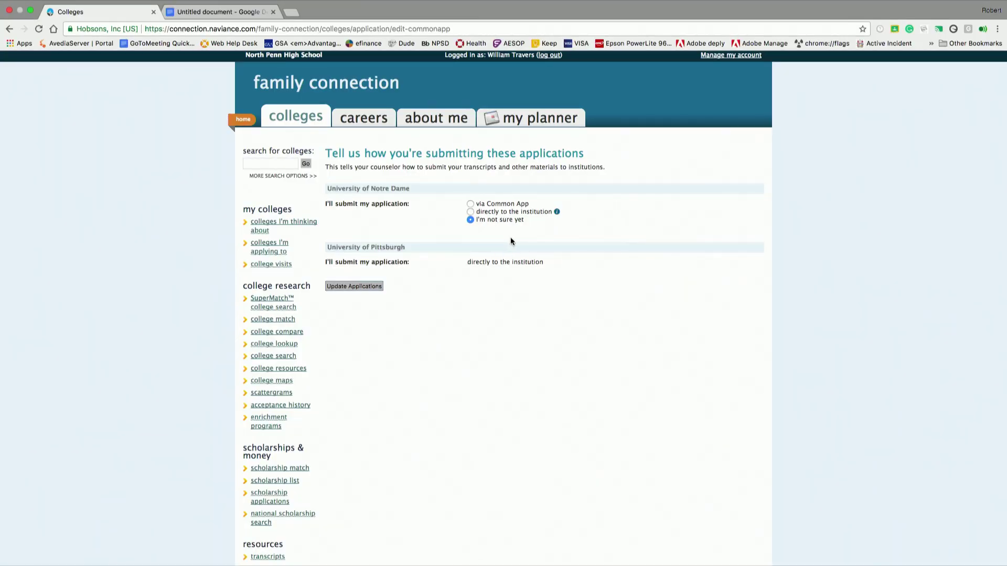
left_click(471, 213)
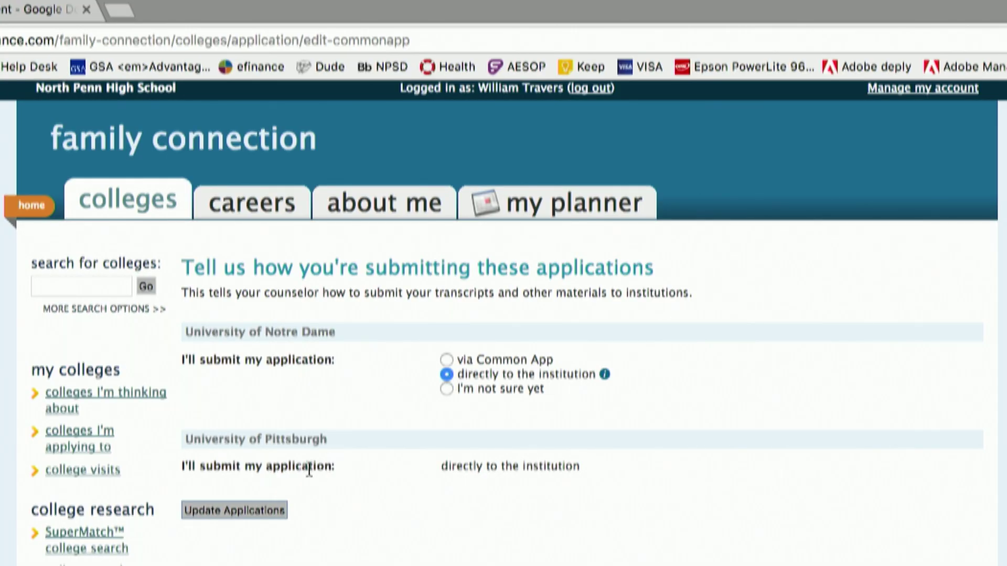
left_click(261, 519)
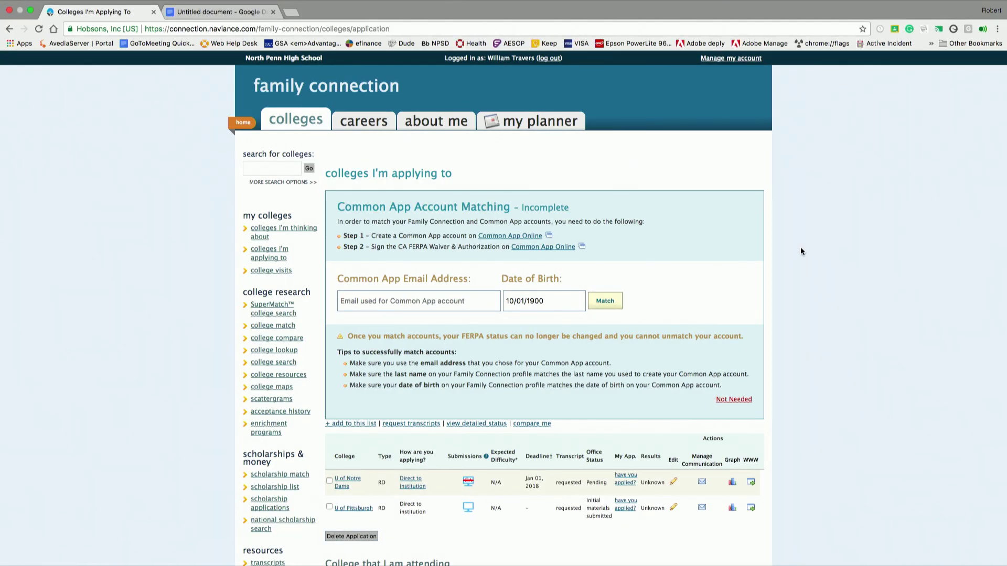
- View and dismiss the submission-type legend, then start a new add-colleges form
left_click(486, 457)
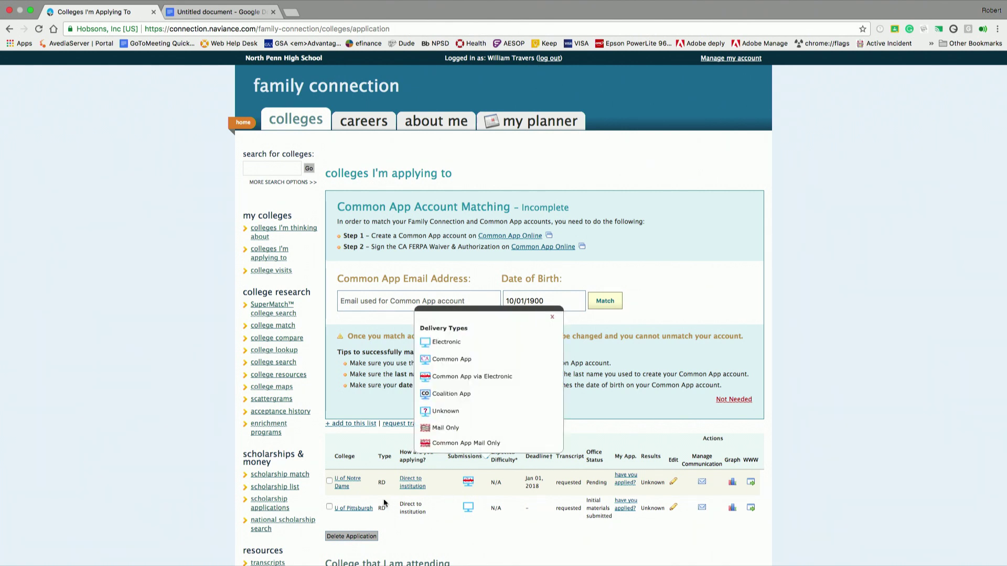
left_click(655, 531)
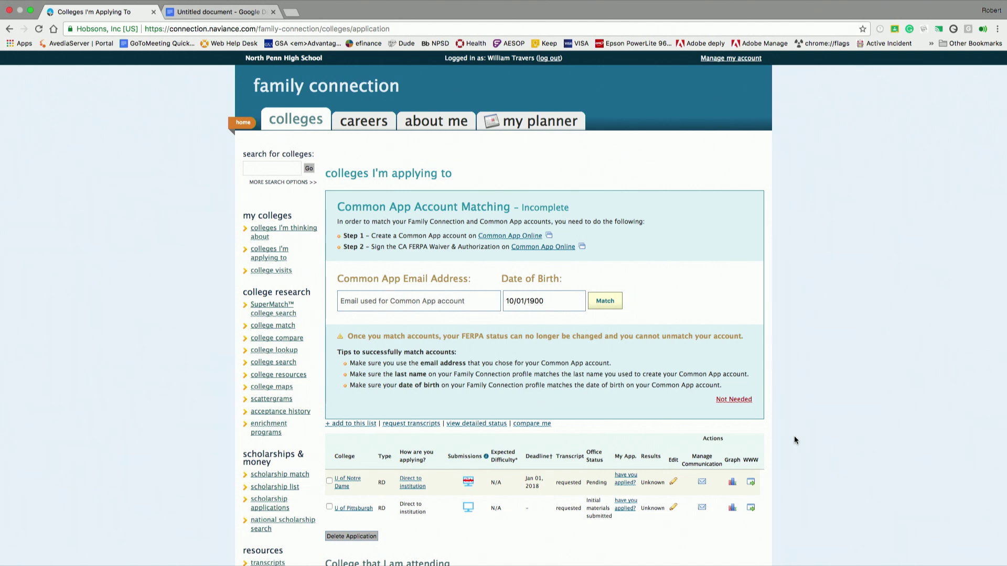
left_click(358, 429)
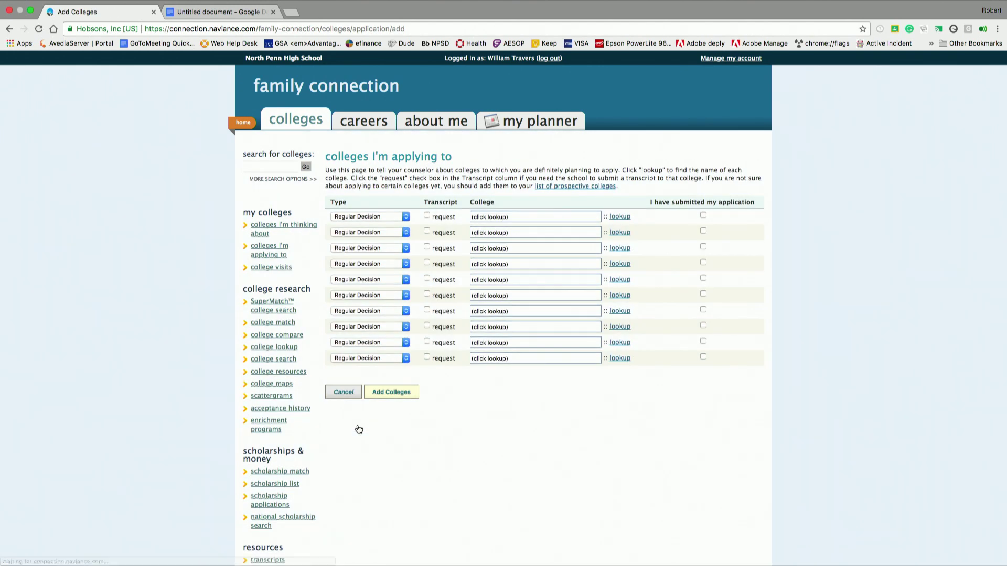
- Add University of Delaware to the applying-to list without a transcript request
left_click(428, 216)
left_click(428, 216)
left_click(619, 218)
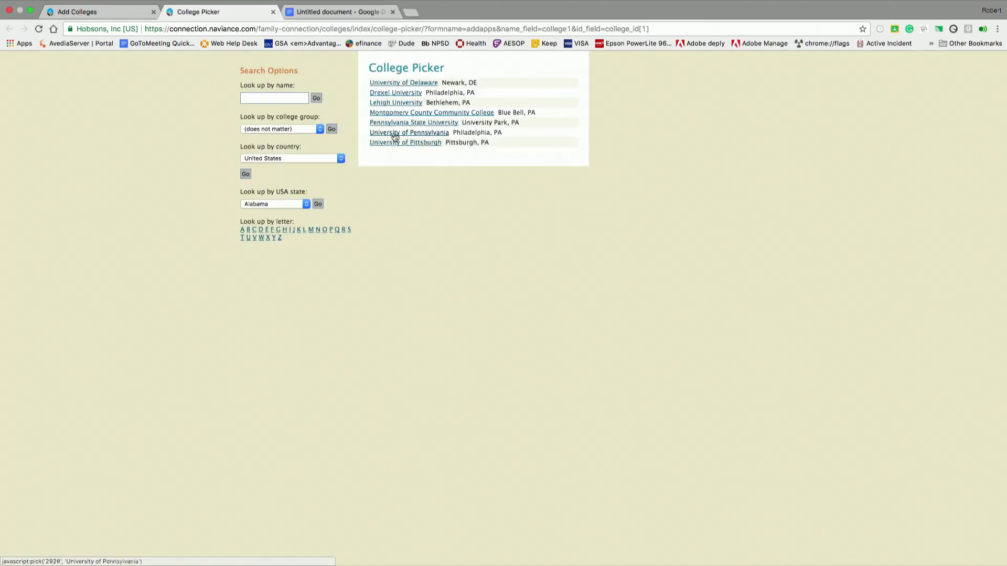
left_click(390, 82)
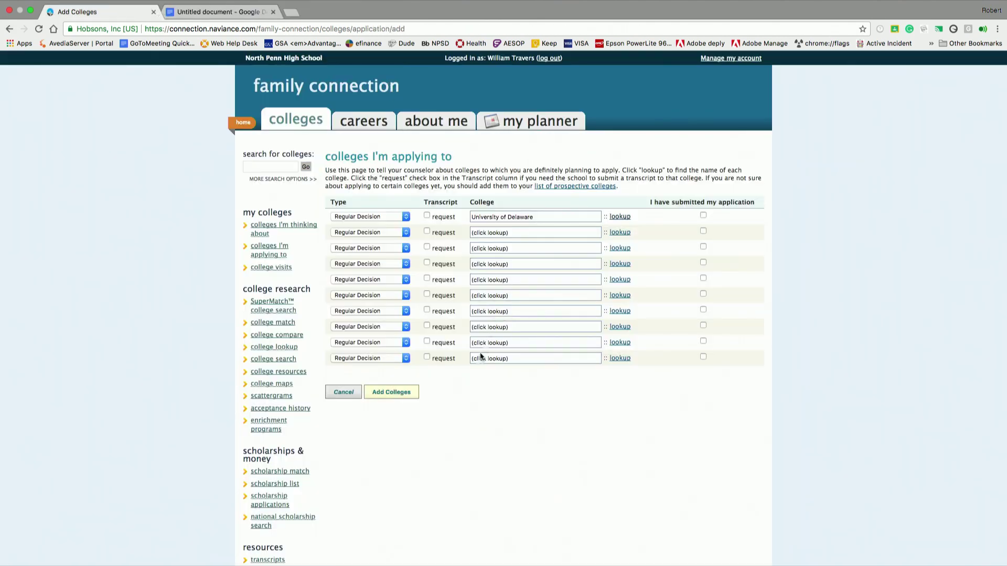
left_click(417, 394)
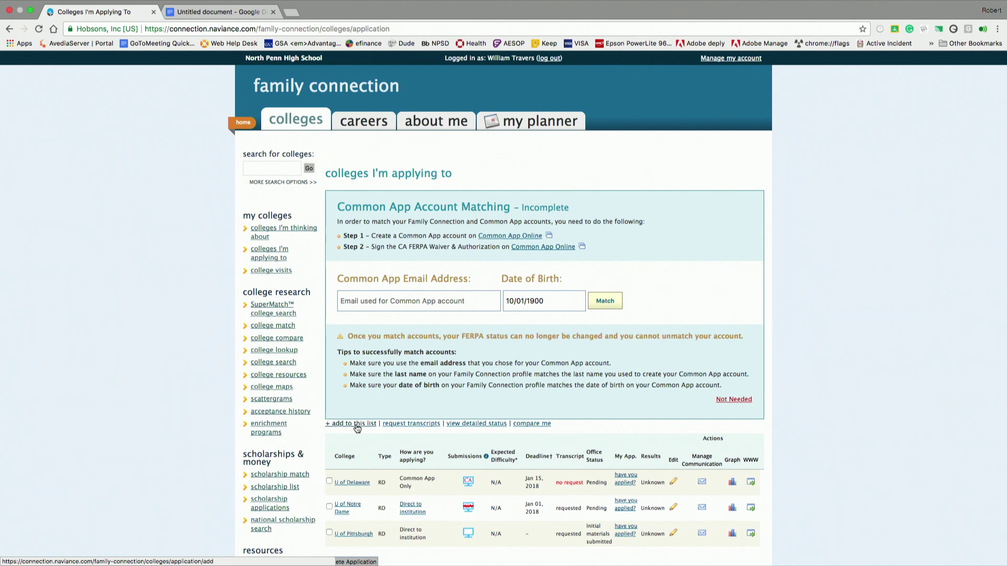
left_click(406, 424)
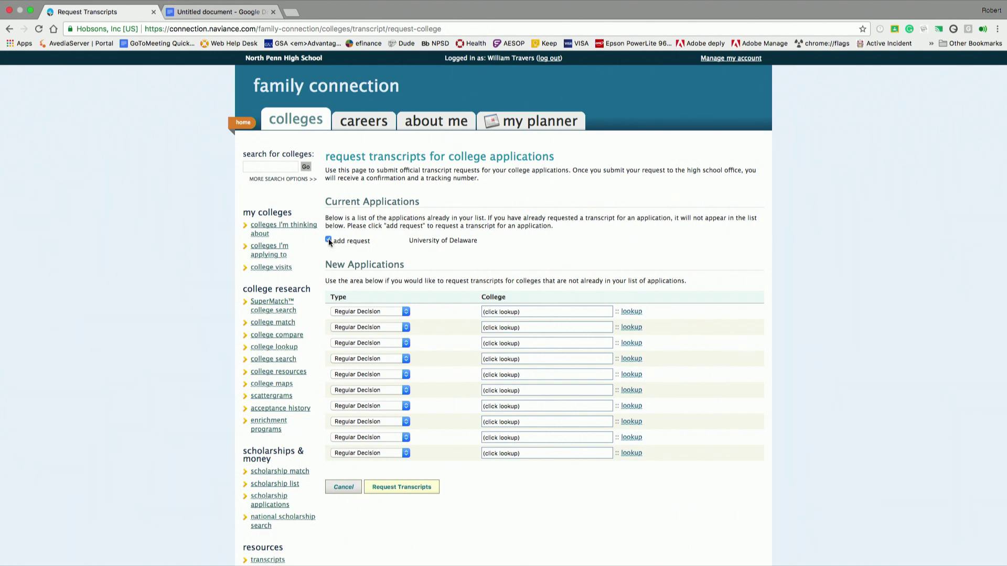
- Submit the transcript request for University of Delaware and review the pending status list
left_click(401, 486)
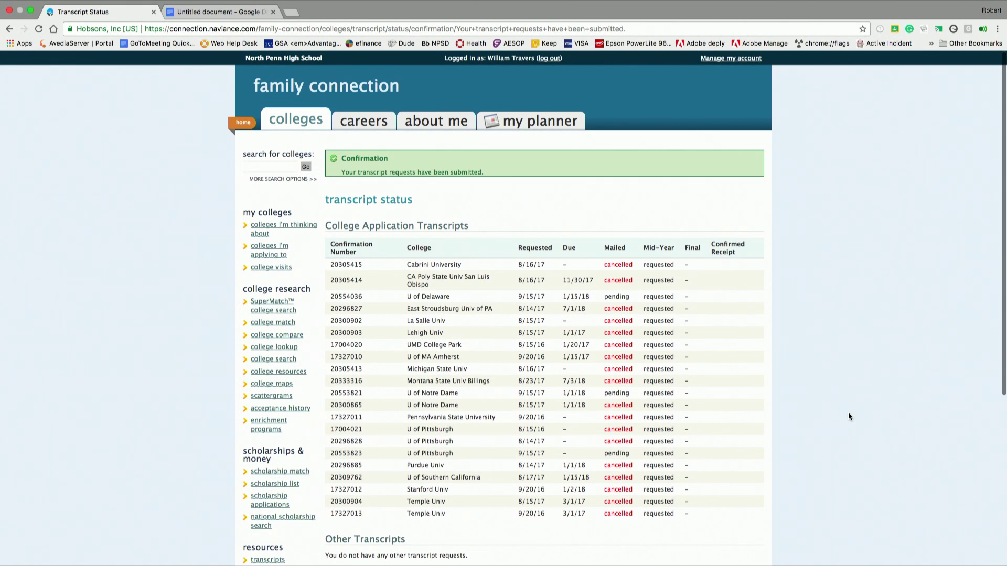
left_click_drag(1002, 349, 1002, 355)
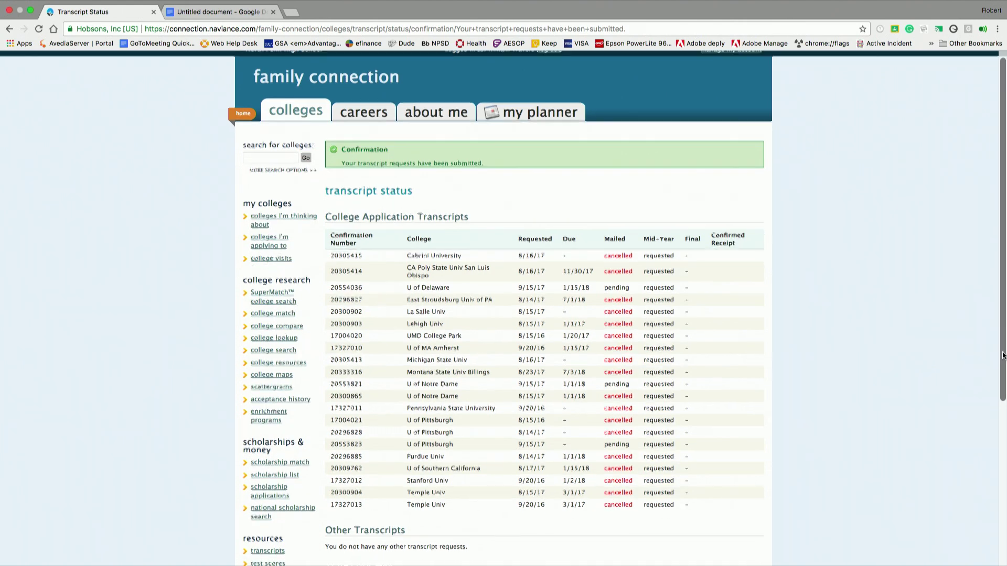
scroll(1002, 355, "down", 5)
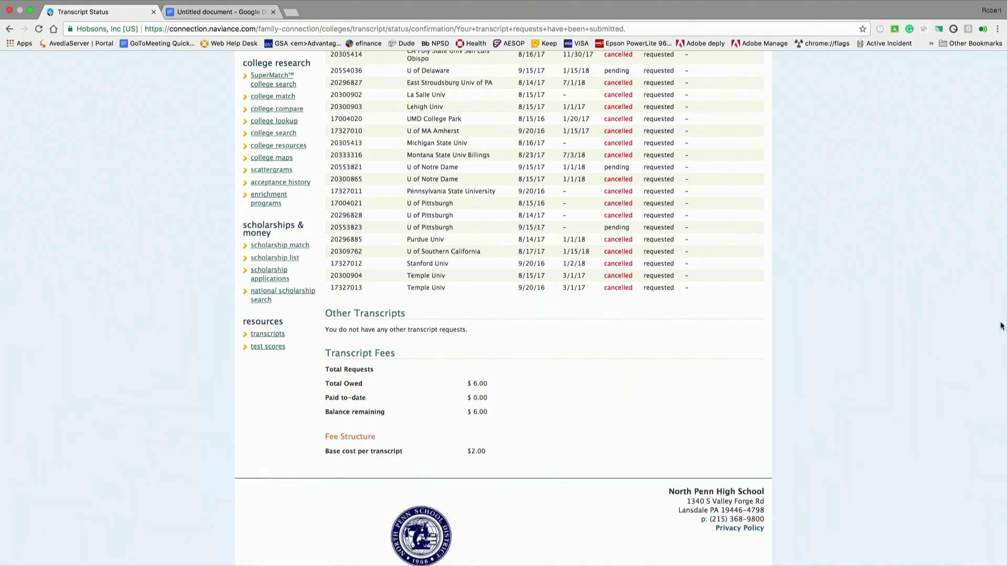
scroll(1000, 257, "down", 1)
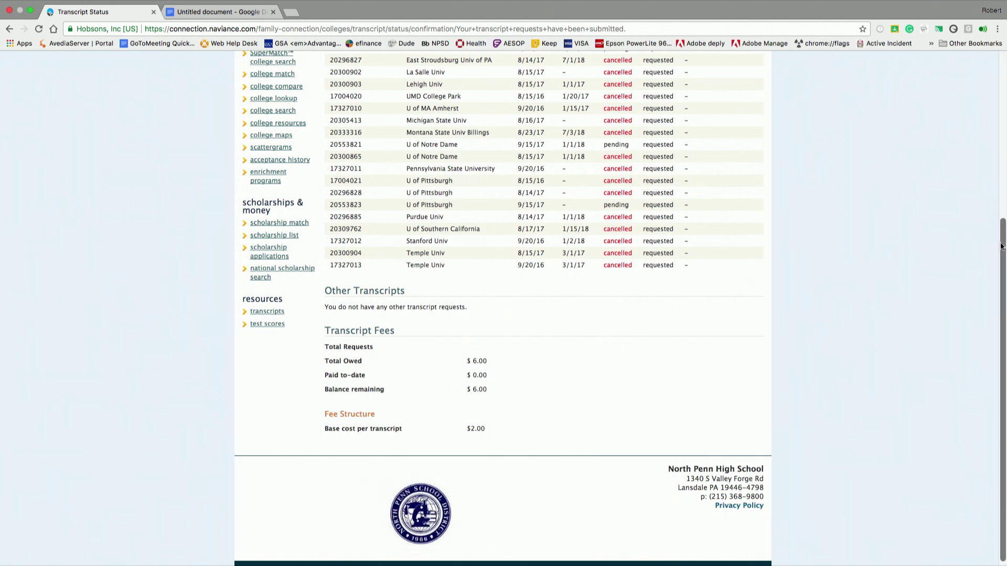
- Return to the applying-to list and switch Notre Dame's submission method to Common App
left_click(1002, 171)
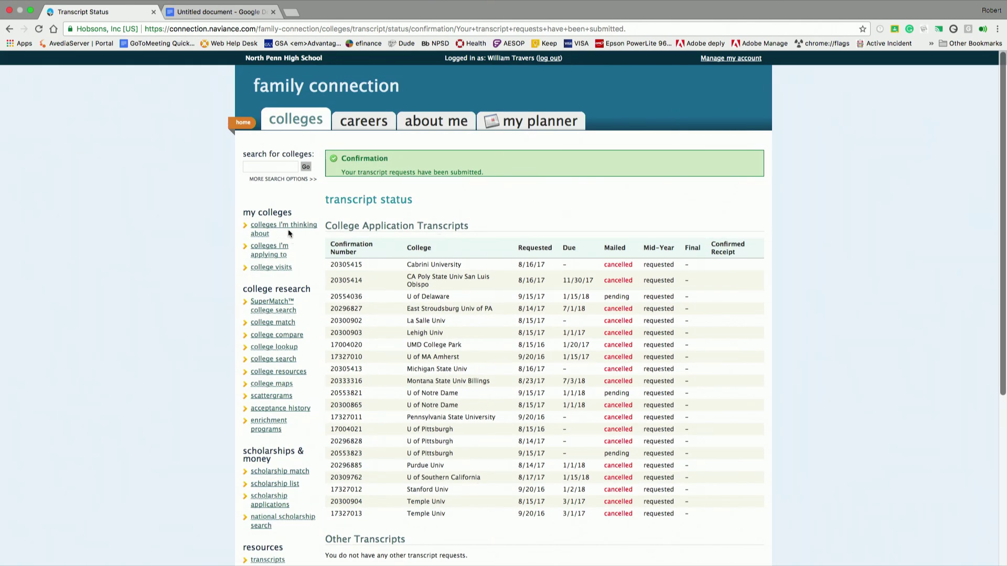
left_click(278, 251)
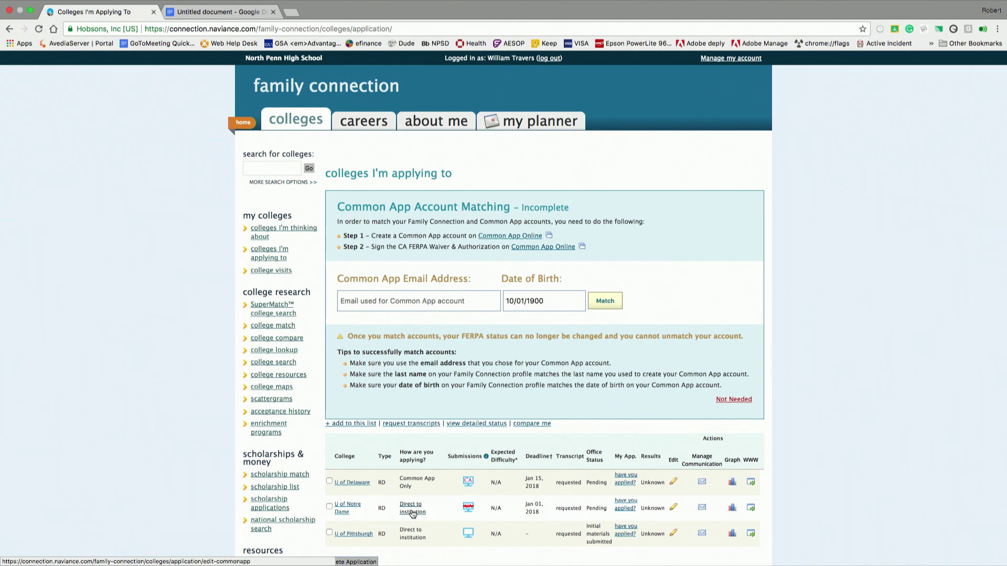
left_click(413, 512)
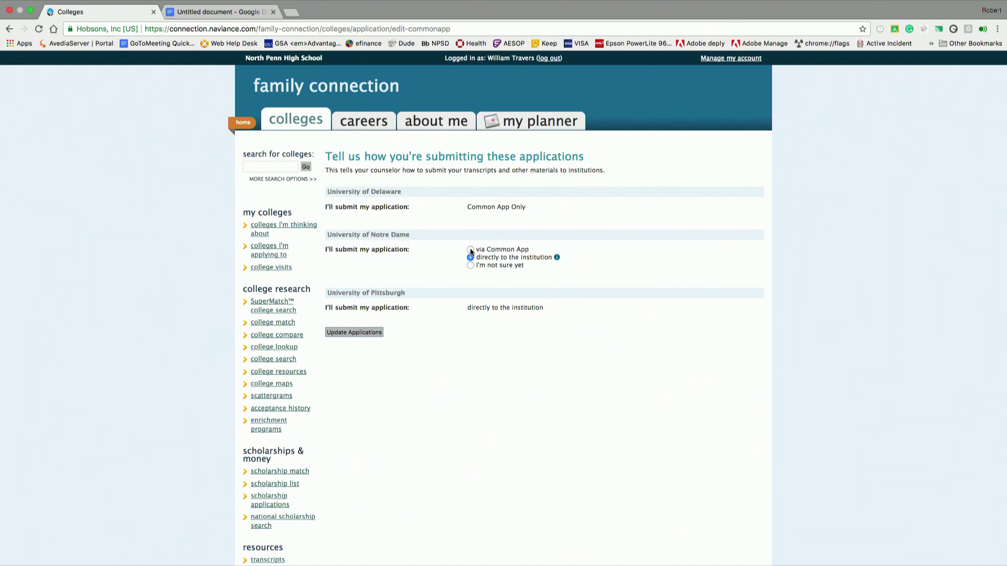
- Save the updated submission methods and open the Common App Online site in a new tab
left_click(369, 333)
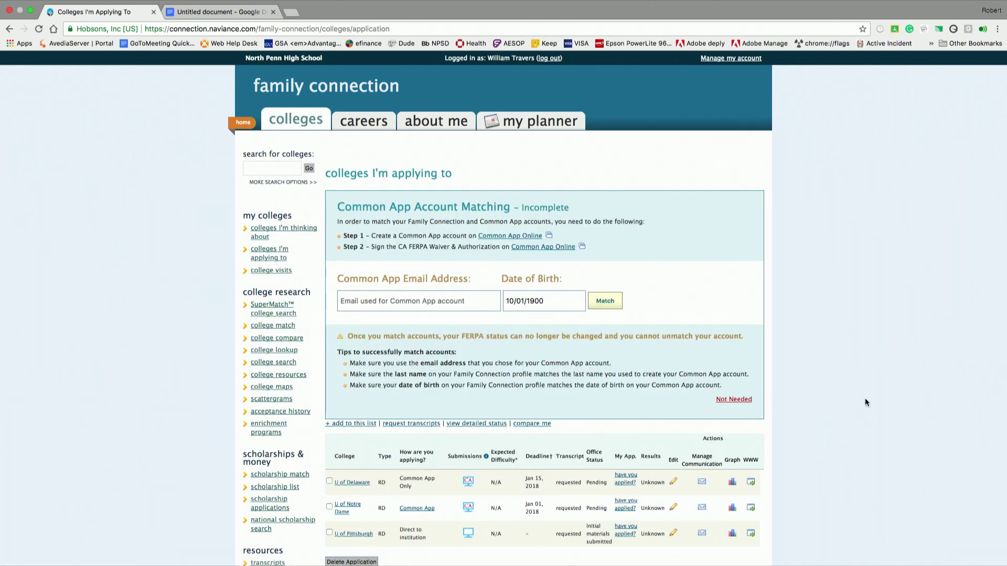
scroll(864, 398, "down", 2)
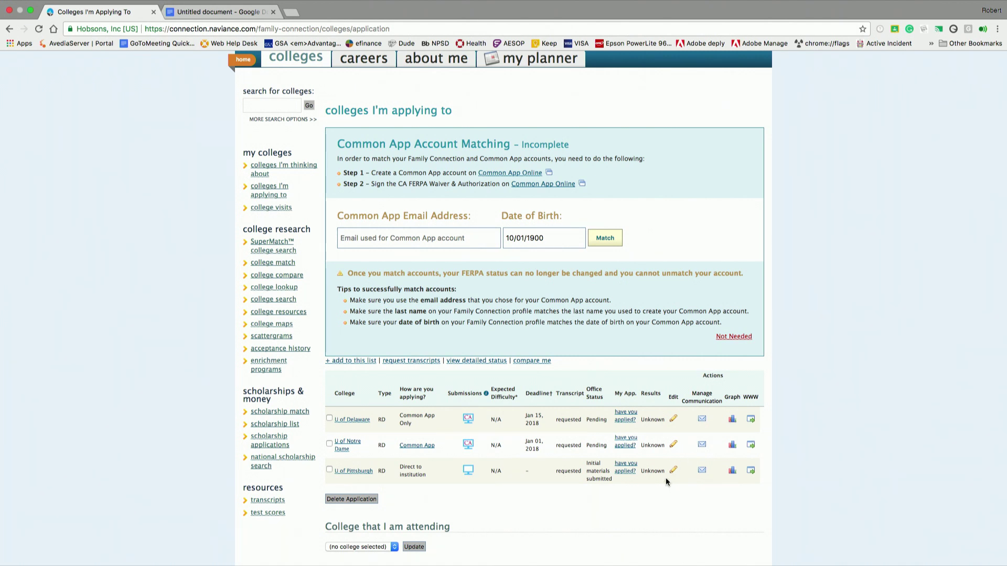
left_click(516, 175)
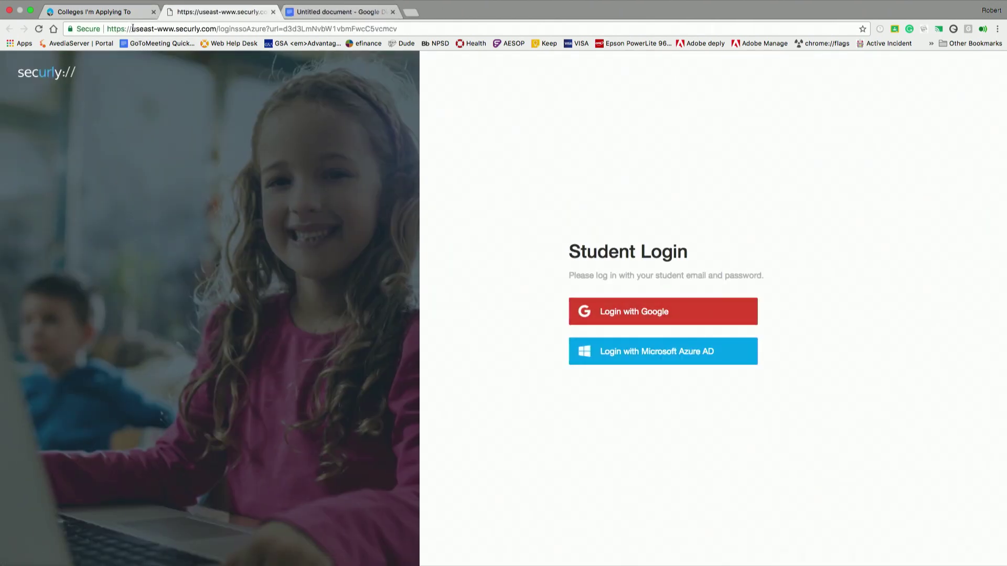
left_click(121, 13)
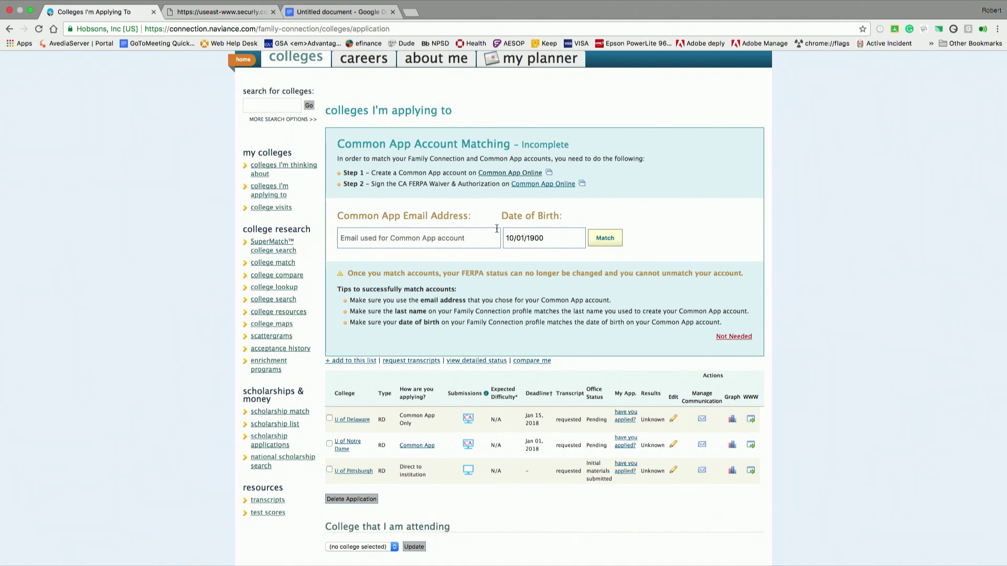
scroll(524, 259, "up", 1)
scroll(592, 260, "up", 1)
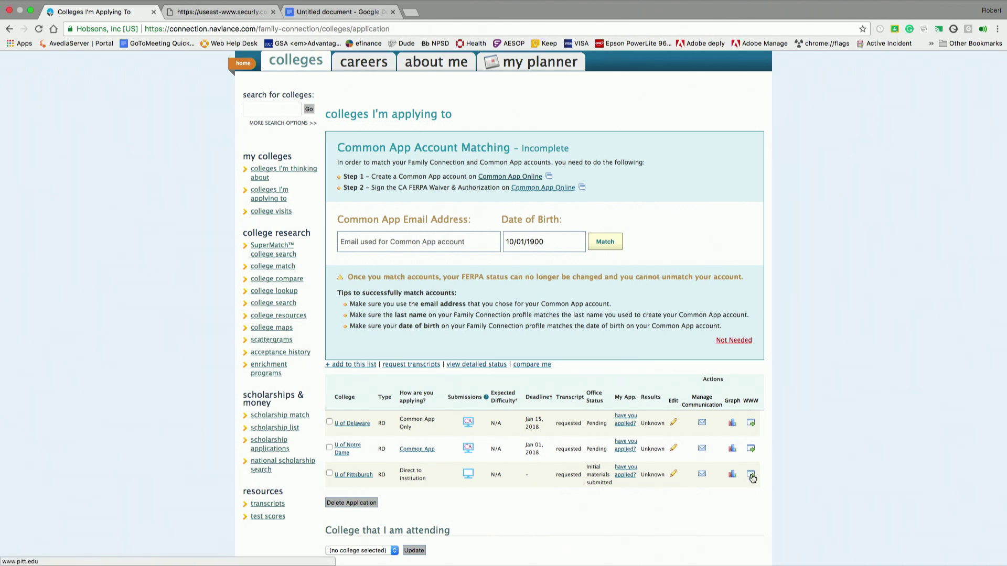
- Open Pitt's website after Google sign-in through Securly, then return to the applying-to list
left_click(751, 475)
left_click(607, 322)
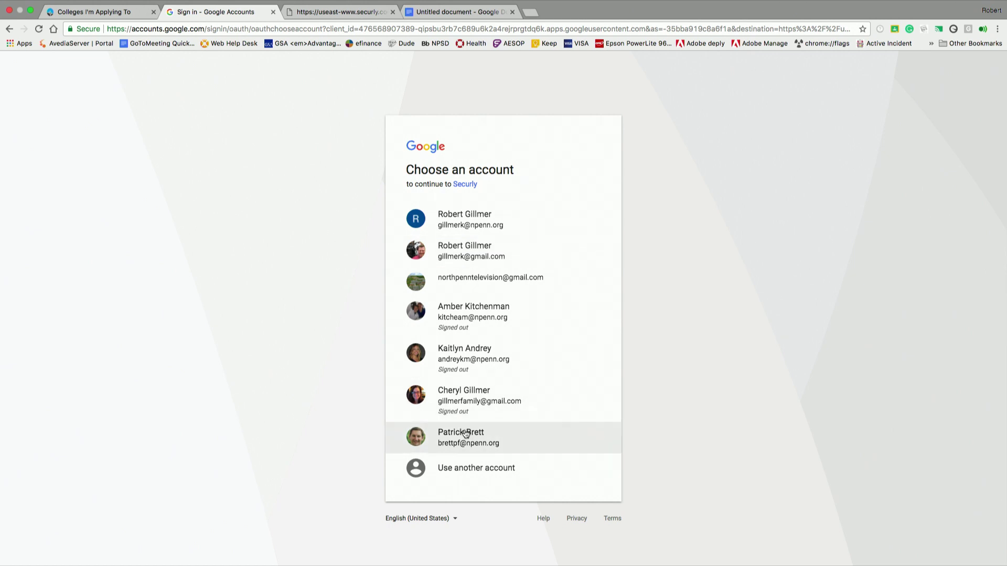
left_click(465, 433)
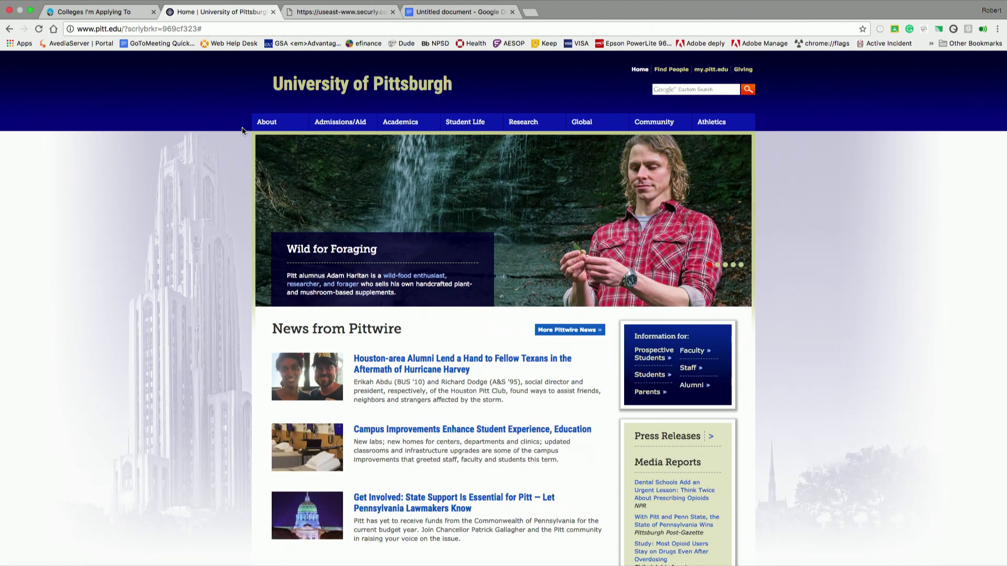
left_click(110, 15)
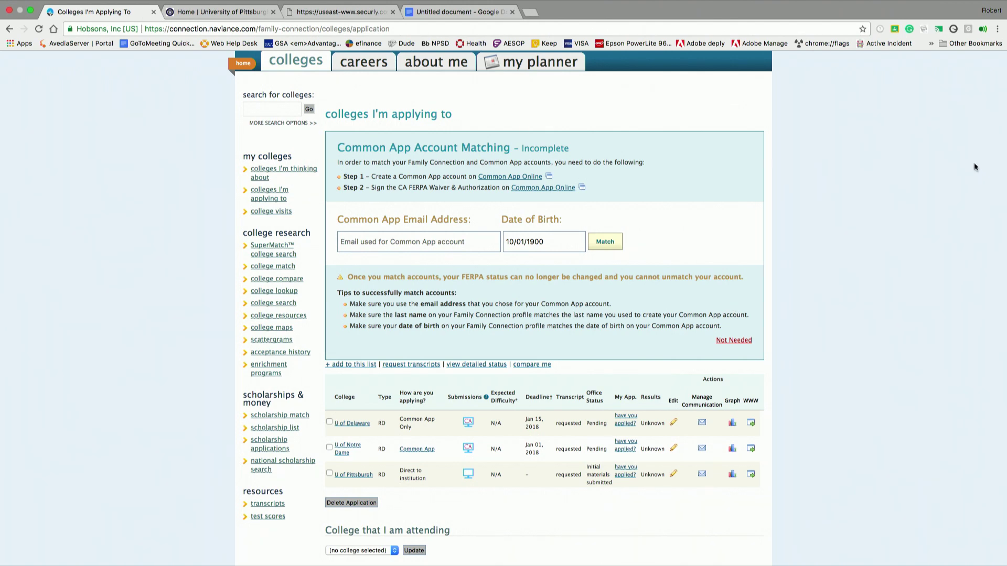
- Scroll to letters of recommendation and start a new recommendation request
scroll(869, 303, "down", 5)
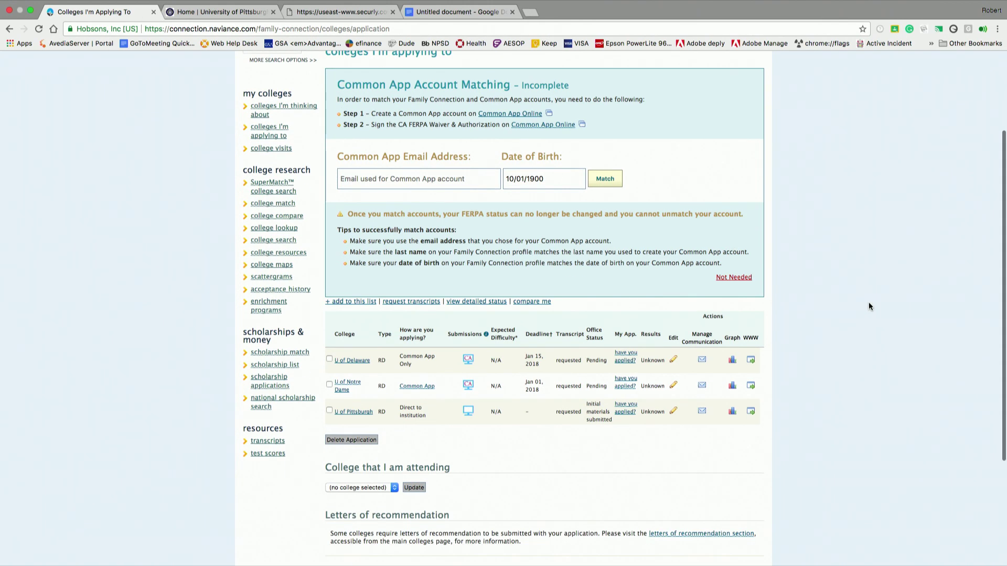
scroll(868, 302, "down", 1)
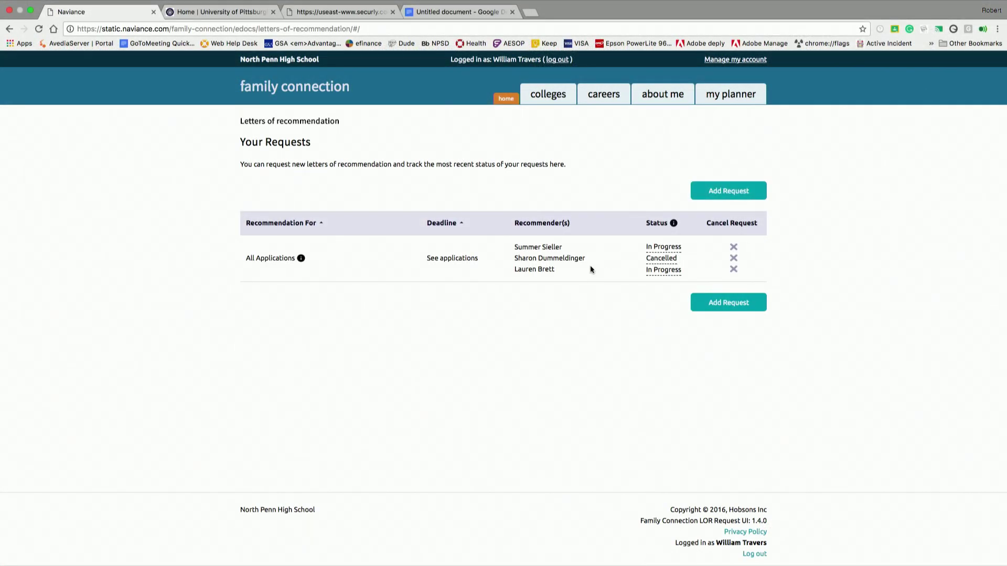
left_click(729, 198)
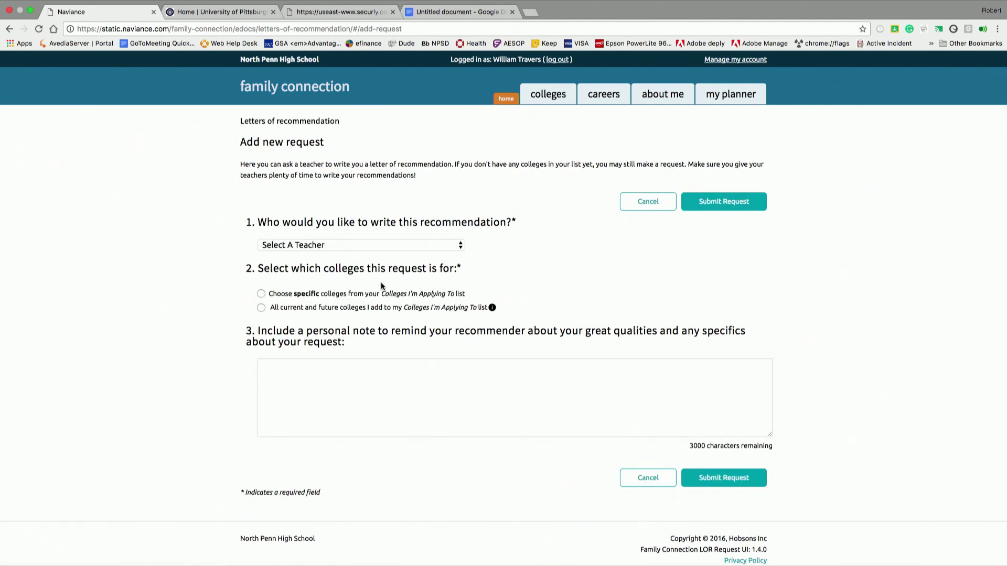
- Pick the recommending teacher from the Select A Teacher dropdown list
left_click(392, 248)
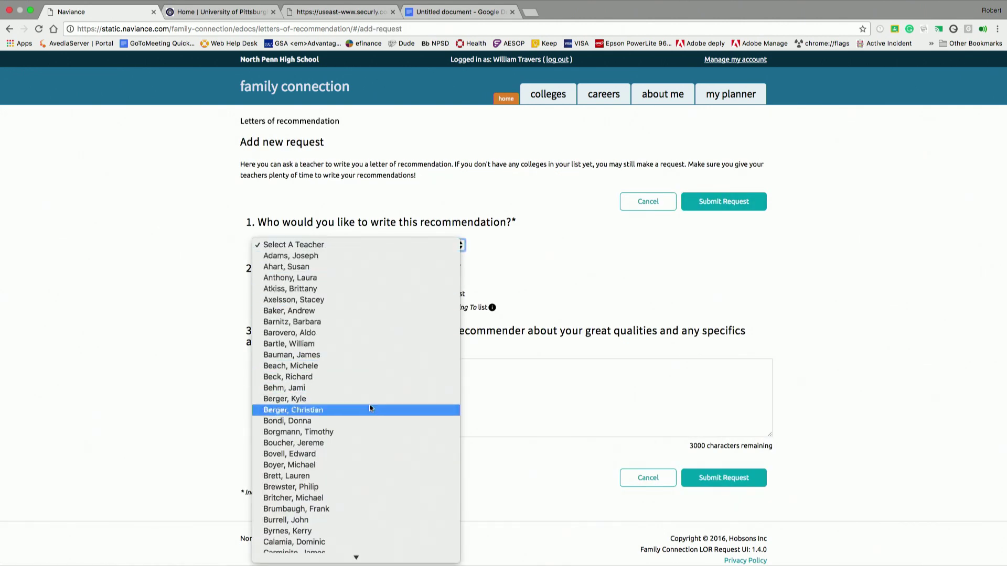
key("Down")
key("Down")
key("Down")
key("Down")
key("Down")
key("Down")
key("Down")
key("Down")
key("Down")
key("Down")
key("Down")
key("Down")
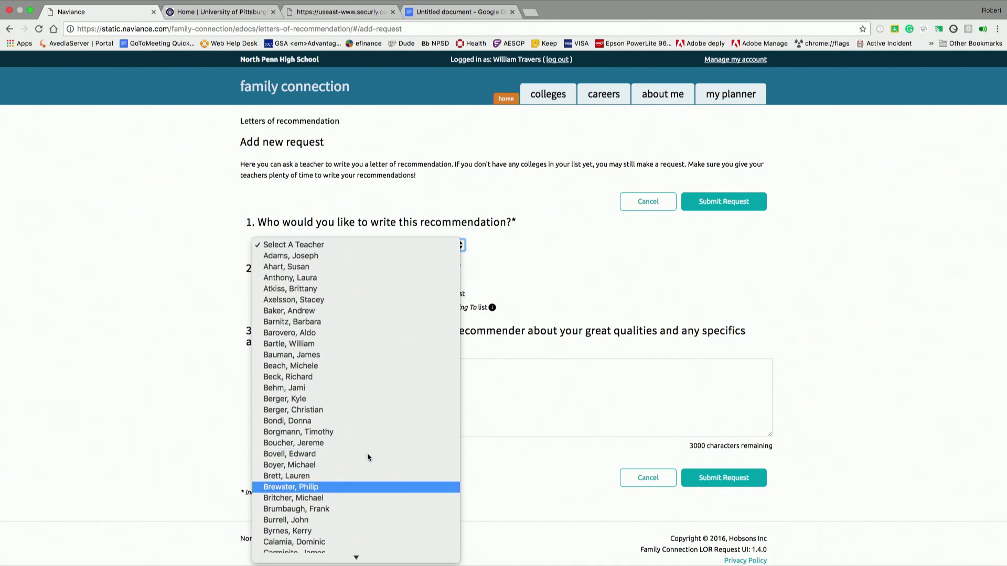
key("Down")
key("Down")
key("Down")
key("Down")
key("Down")
key("Down")
key("Down")
key("Down")
key("Down")
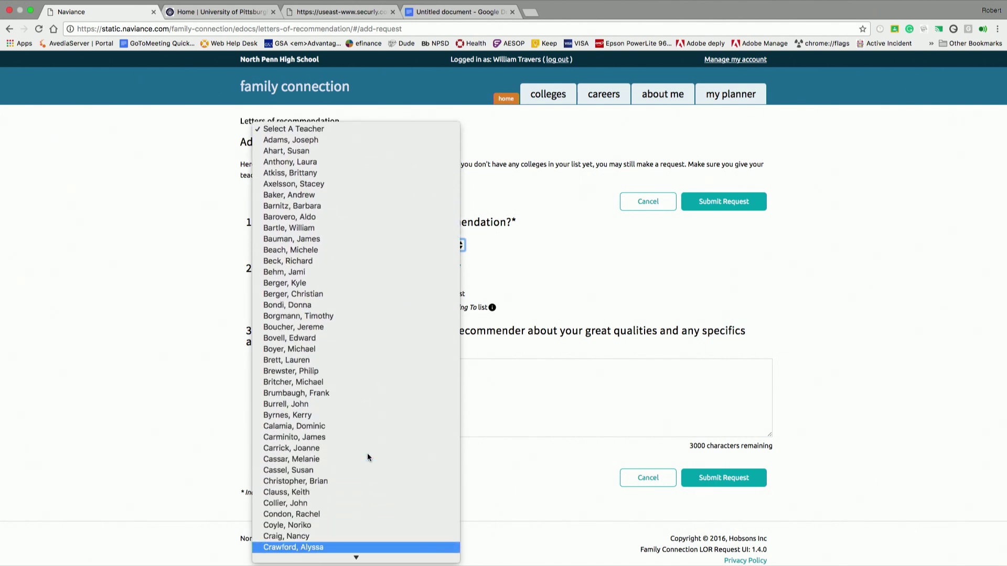
key("Down")
key("Down")
key("Down")
key("Down")
key("Down")
key("Down")
key("Down")
key("Down")
key("Down")
key("Down")
key("Down")
key("Down")
key("Down")
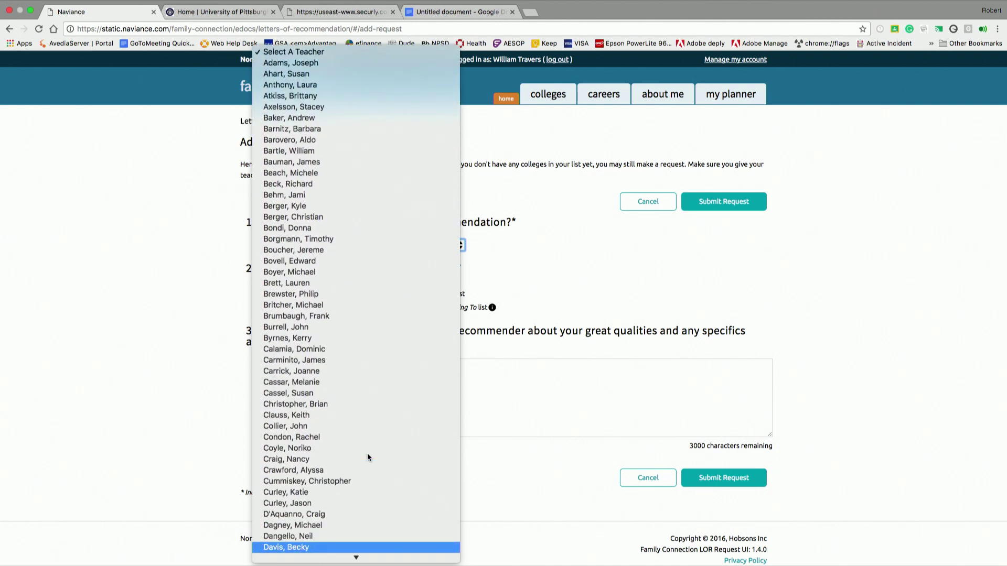
key("Down")
key("Down")
key("Down")
key("Down")
key("Down")
key("Down")
key("Down")
key("Down")
key("Down")
key("Down")
key("Down")
key("Down")
key("Down")
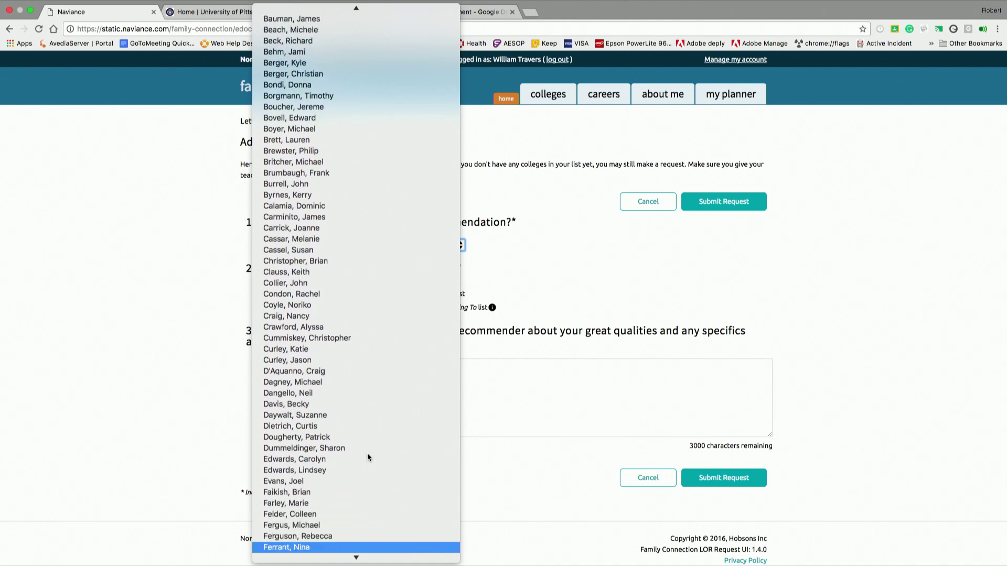
key("Down")
key("Down")
key("Down")
key("Down")
key("Down")
key("Down")
key("Down")
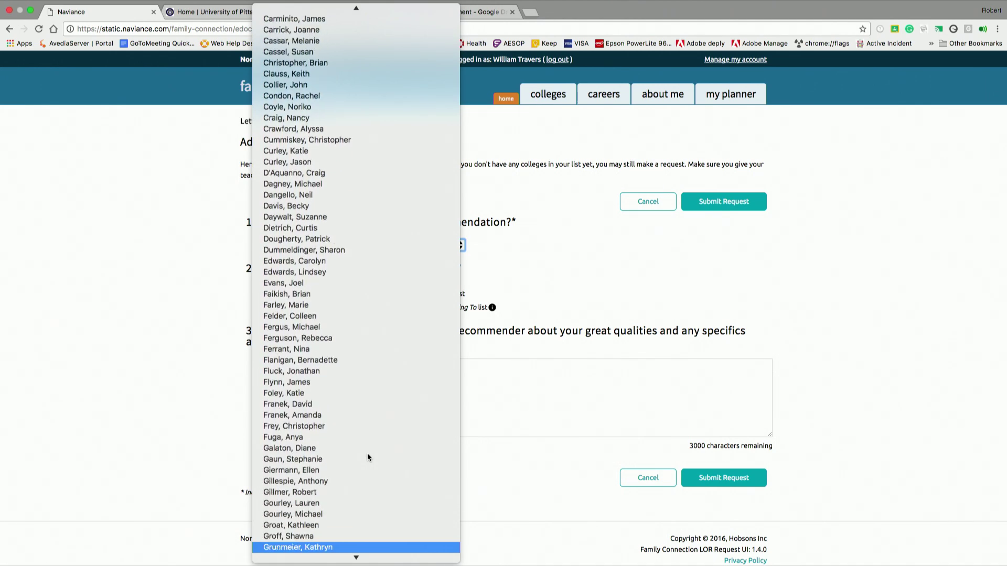
left_click(334, 514)
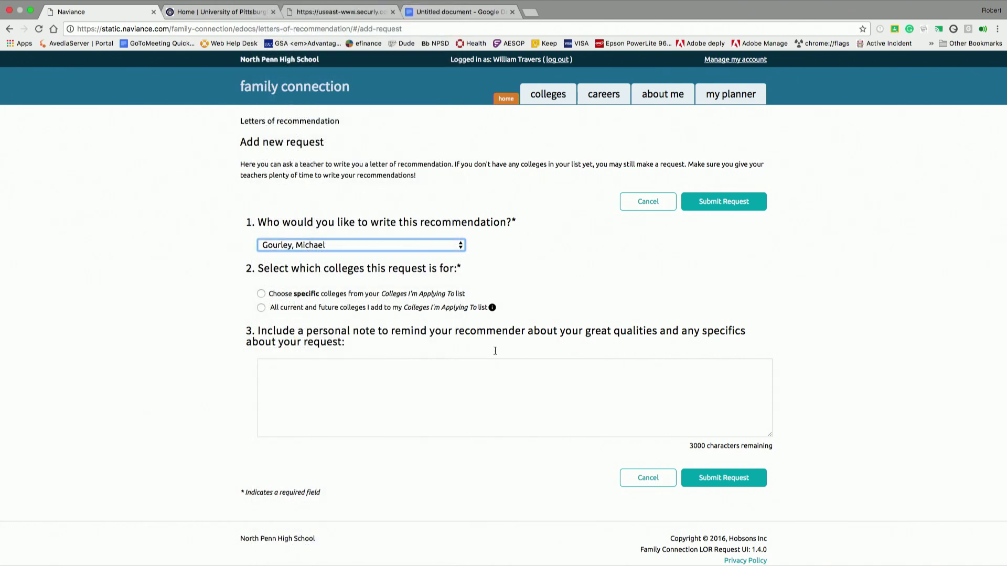
- Apply the recommendation request to all current and future colleges and submit it
left_click(262, 294)
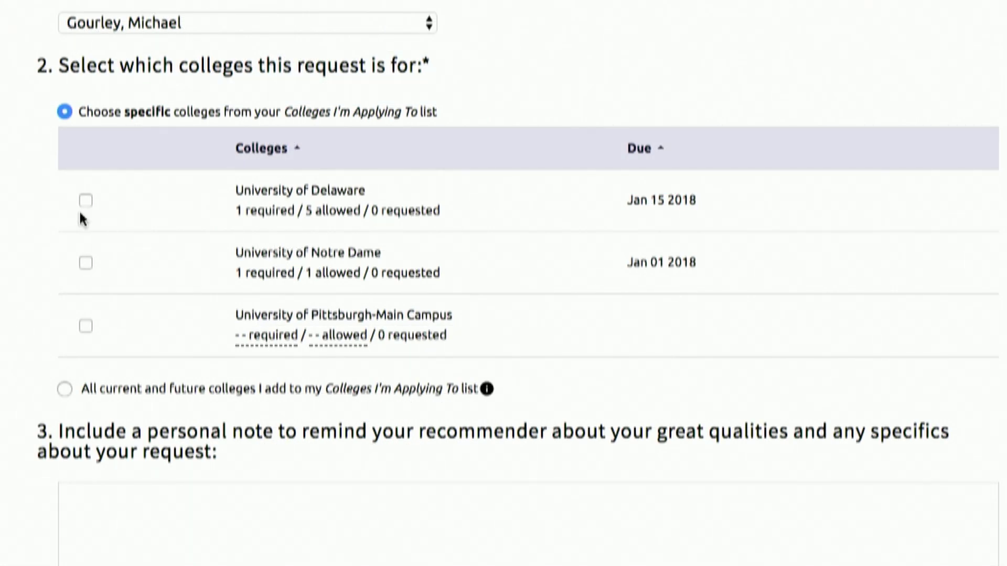
left_click(65, 388)
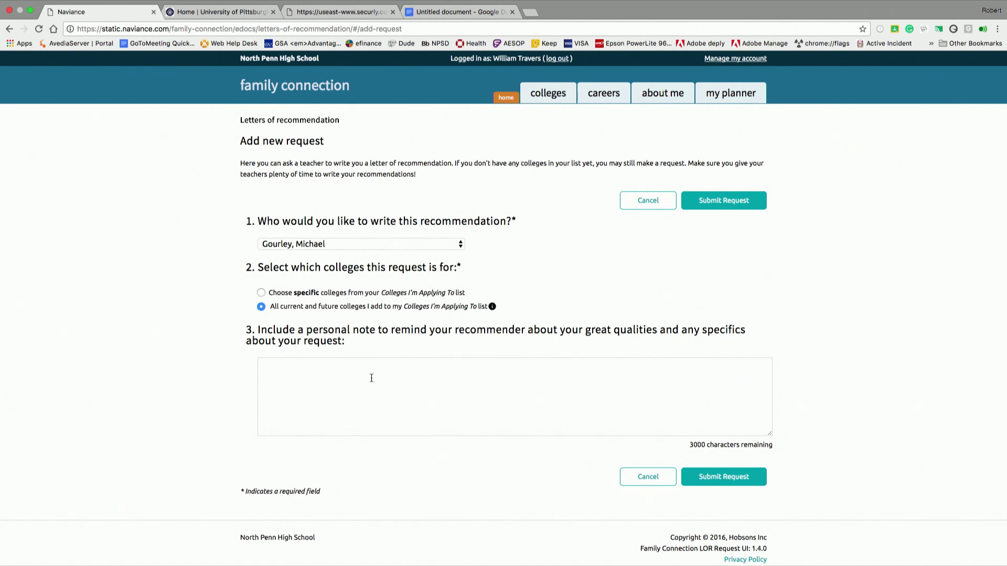
left_click(721, 477)
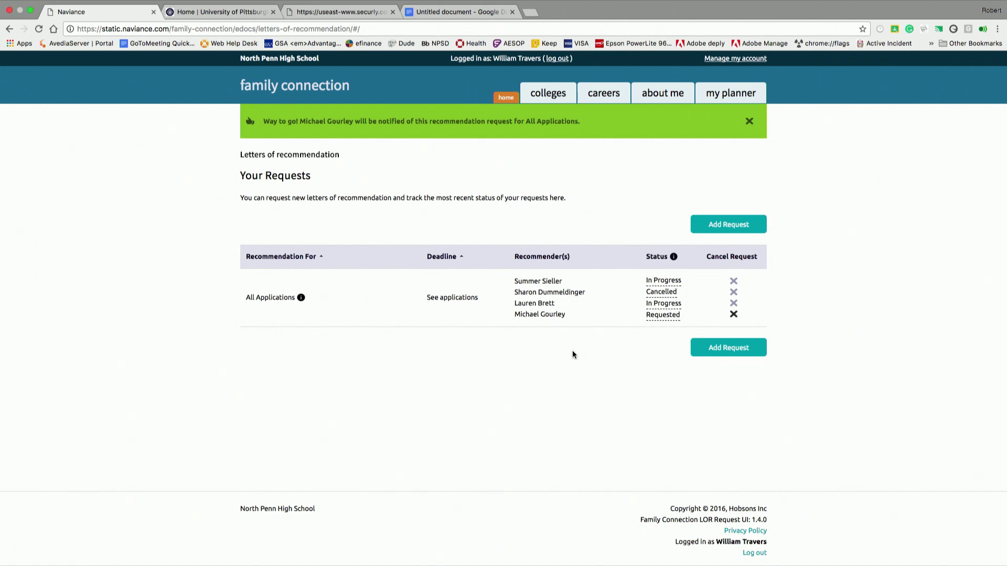
- Go back to the main Colleges page
scroll(572, 354, "down", 1)
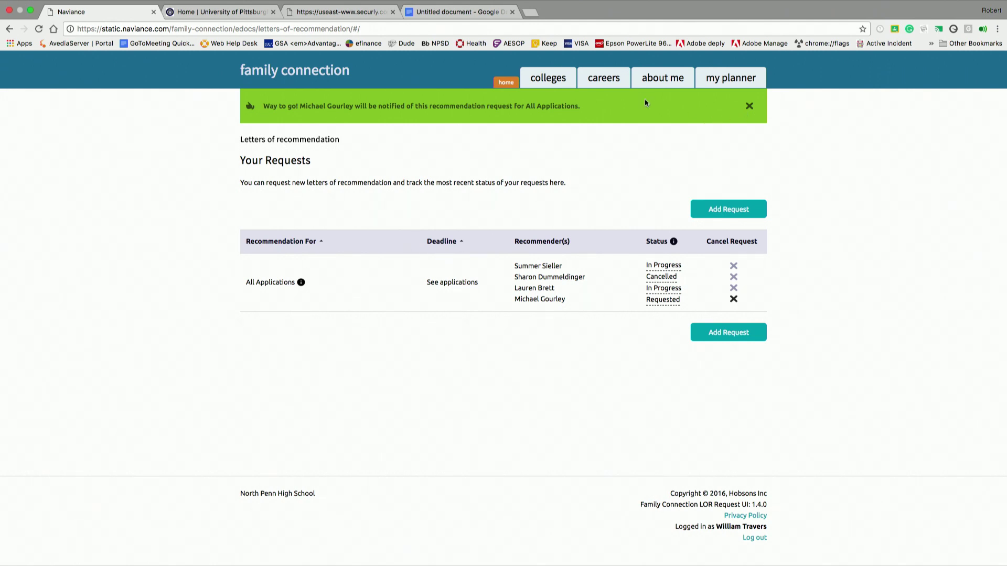
left_click(550, 82)
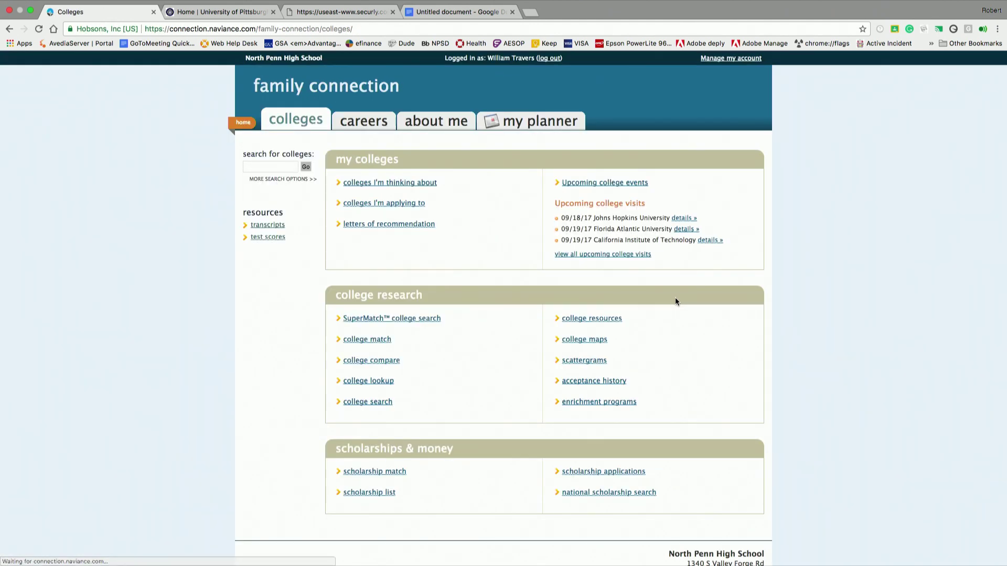
- Review the colleges I'm applying to list: Delaware, Notre Dame and Pittsburgh
left_click(380, 206)
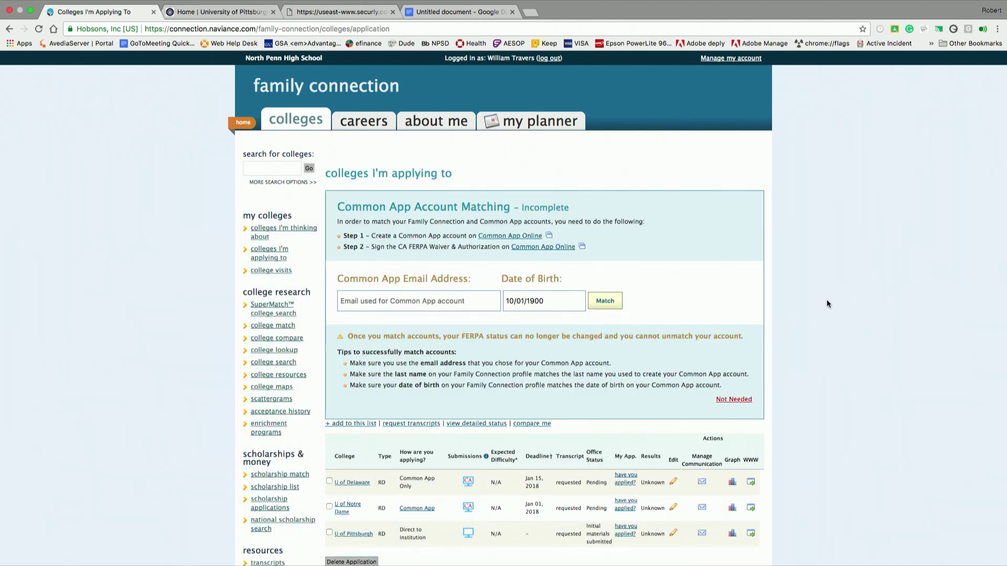
scroll(788, 441, "down", 3)
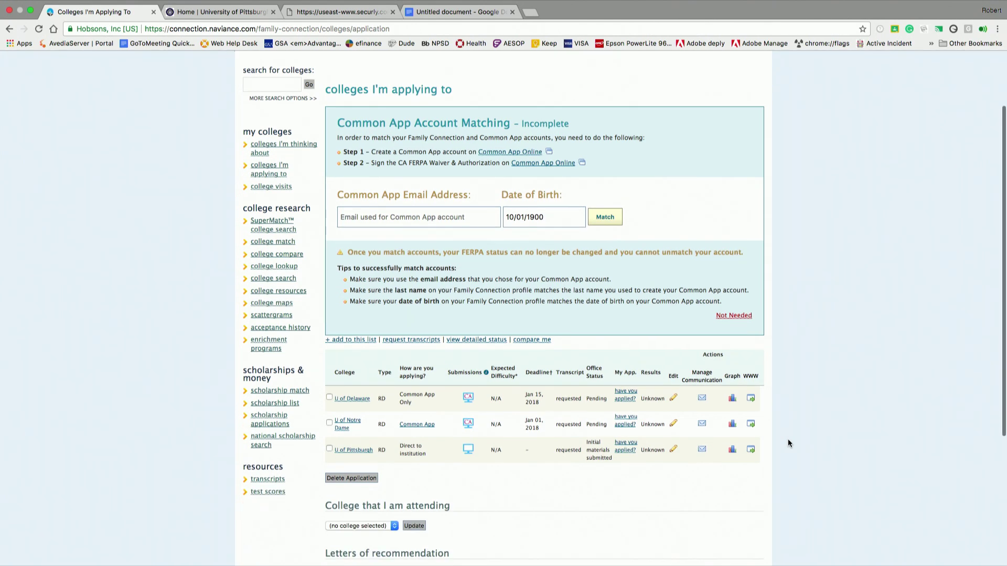
scroll(788, 439, "down", 2)
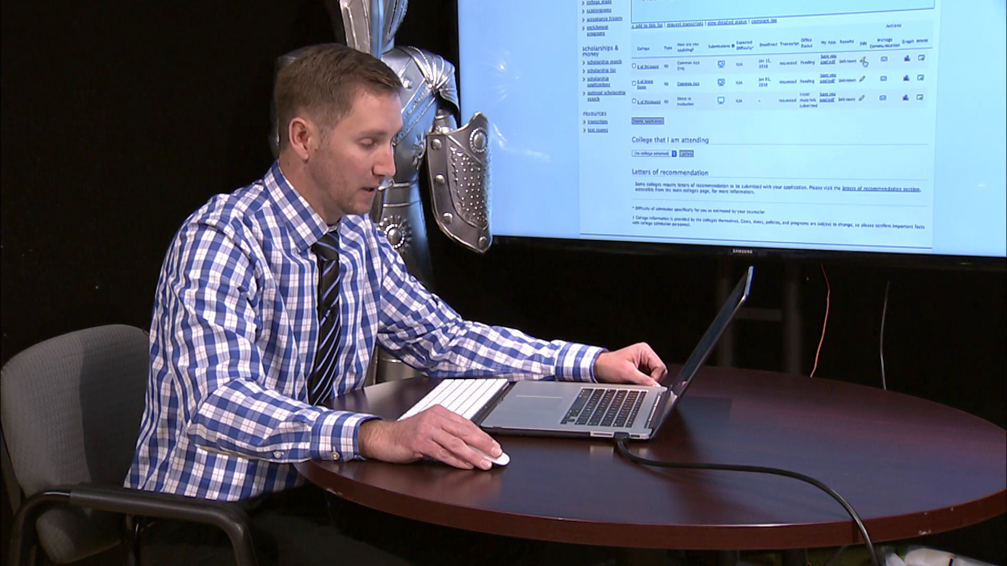
left_click(863, 62)
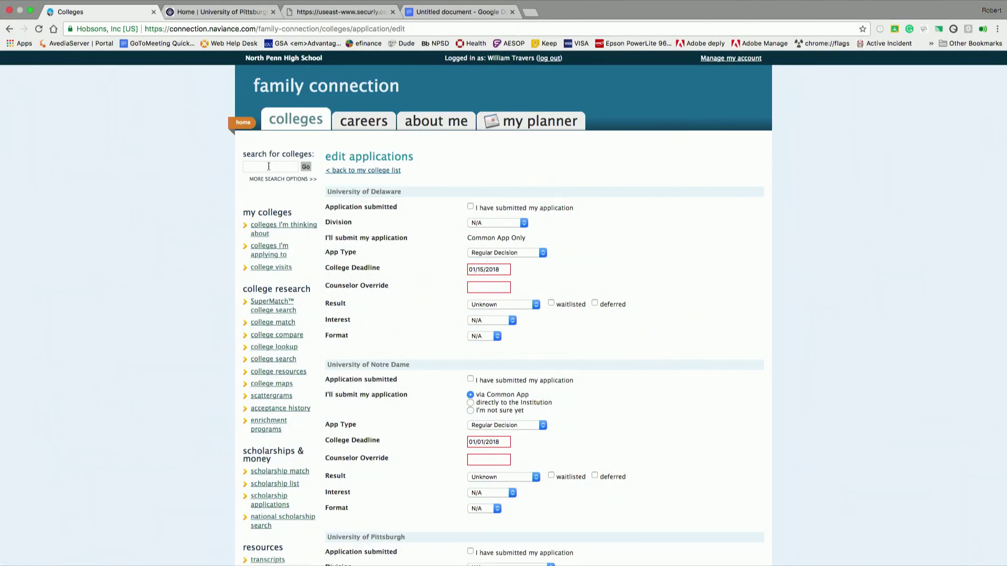
- Mark the University of Delaware application as submitted and update applications
left_click(334, 171)
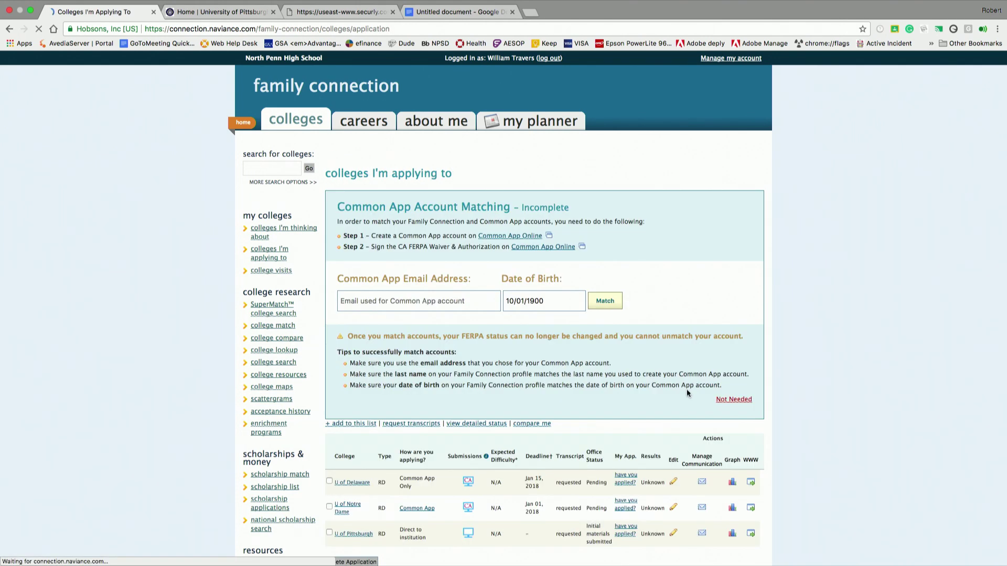
left_click(674, 483)
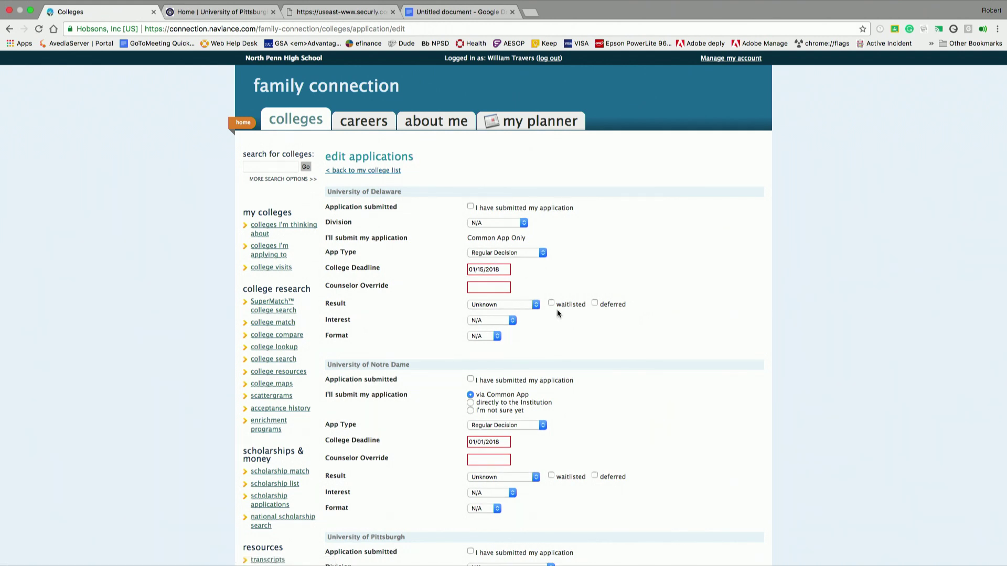
left_click(470, 207)
scroll(664, 422, "down", 1)
scroll(664, 422, "down", 10)
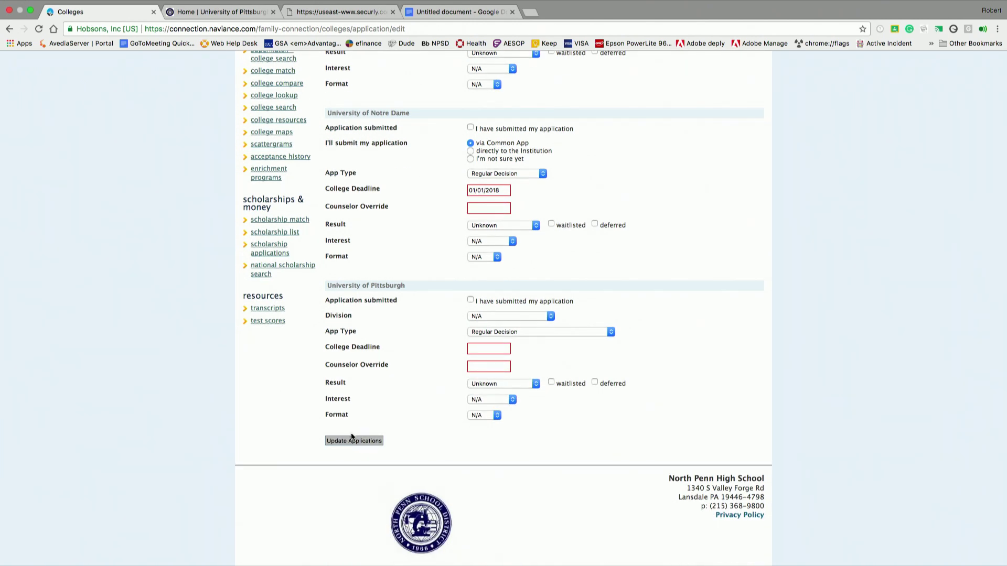
left_click(354, 444)
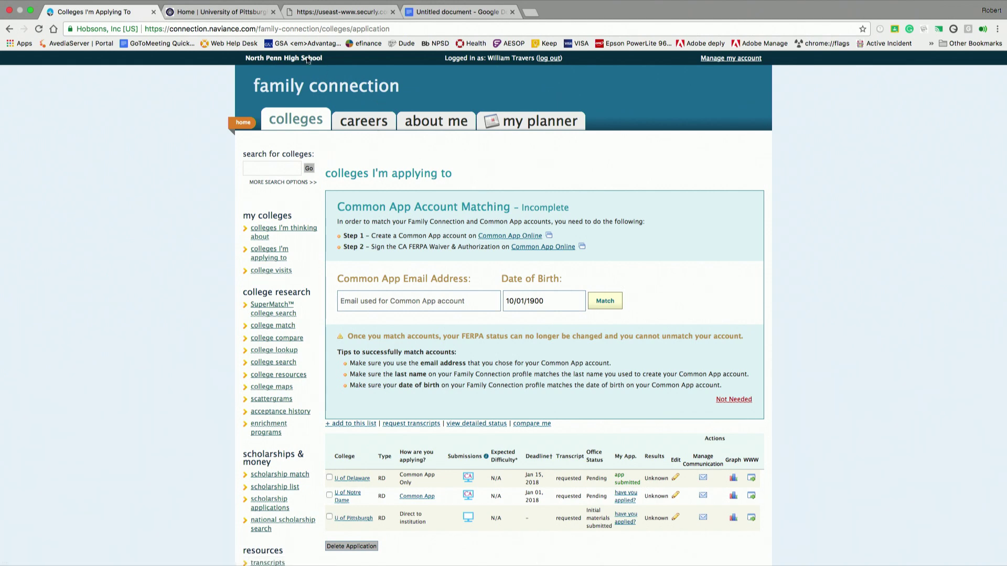
- Navigate Pitt's Admissions/Aid and Apply Now pages to the freshman application sign-in page
left_click(223, 11)
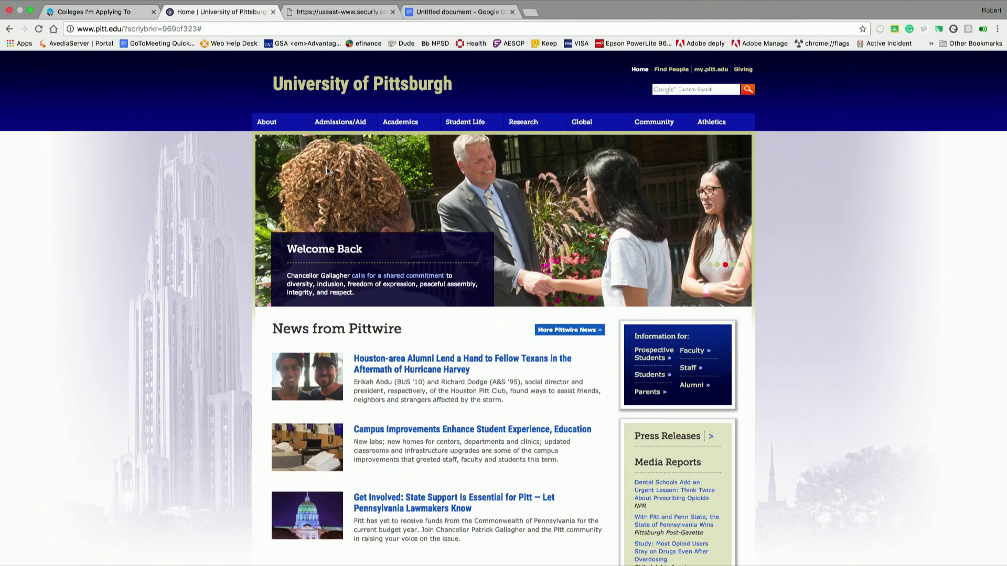
mouse_move(339, 125)
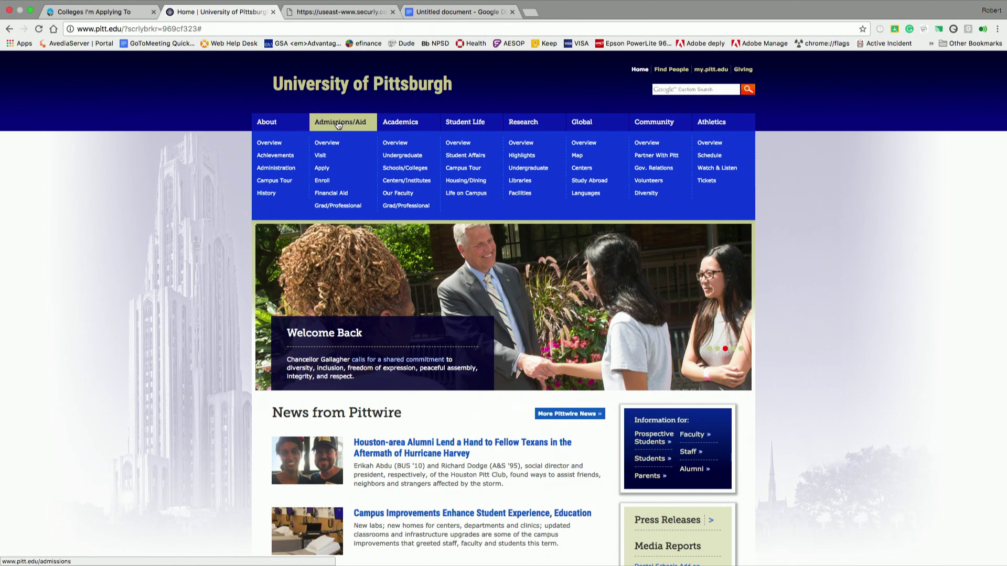
left_click(339, 124)
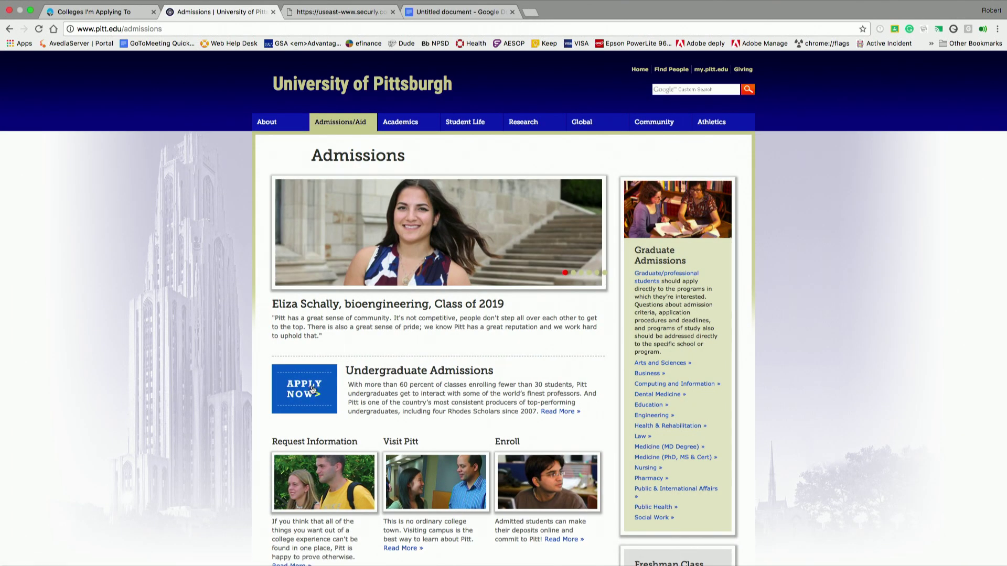
left_click(309, 392)
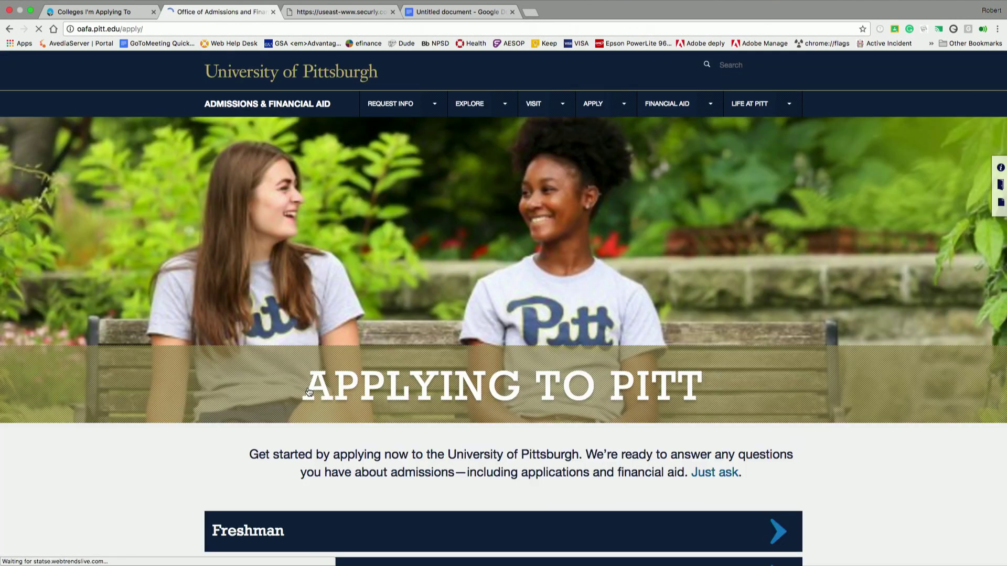
left_click(583, 526)
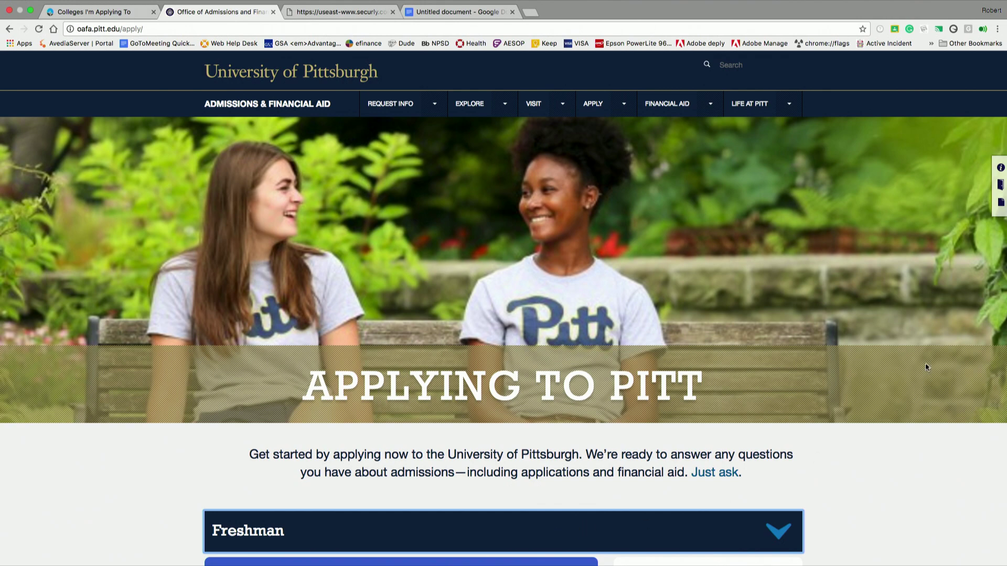
scroll(925, 366, "down", 2)
scroll(926, 364, "down", 5)
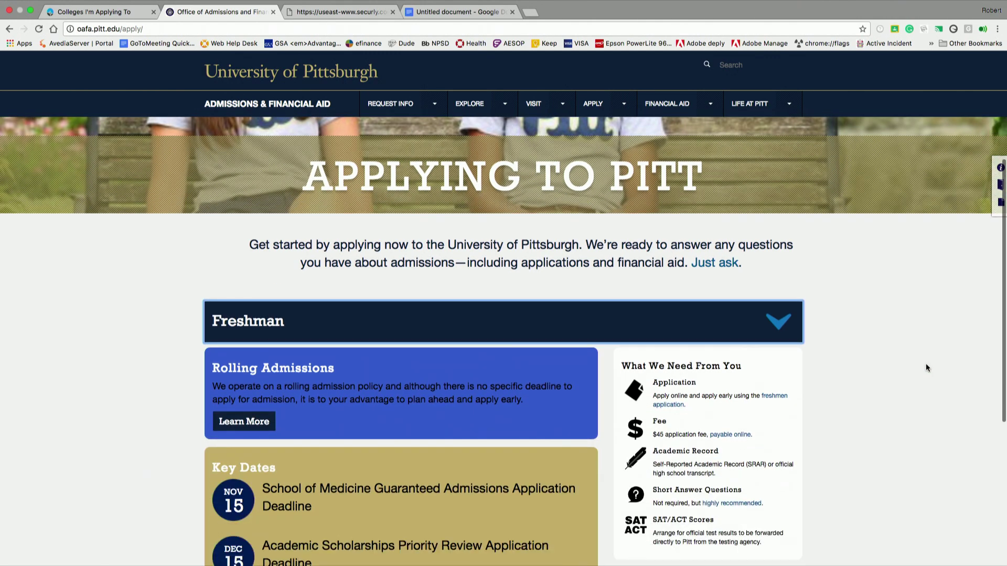
scroll(926, 366, "down", 1)
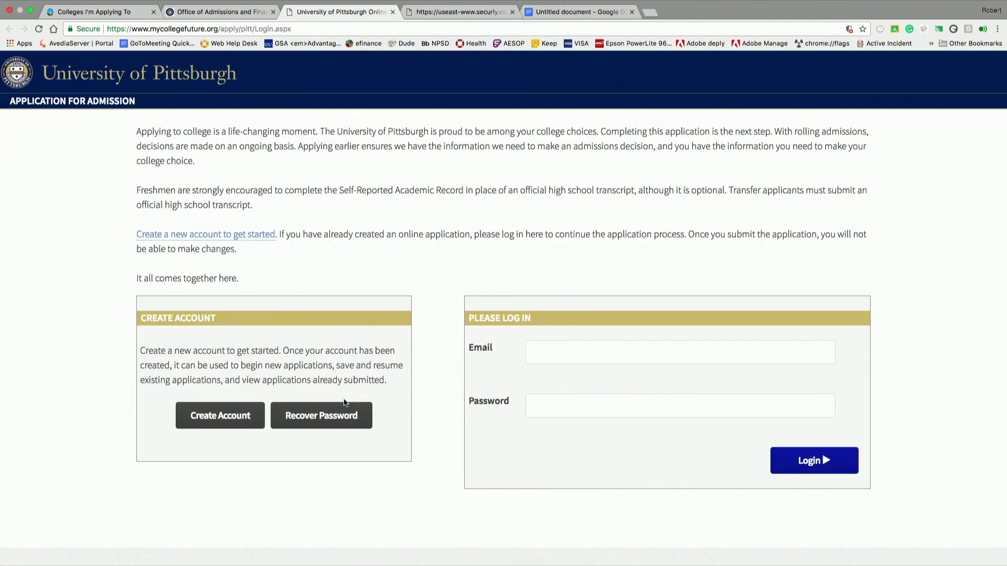
- View Pitt's create-account form, close that tab, and continue with the Google account
left_click(221, 416)
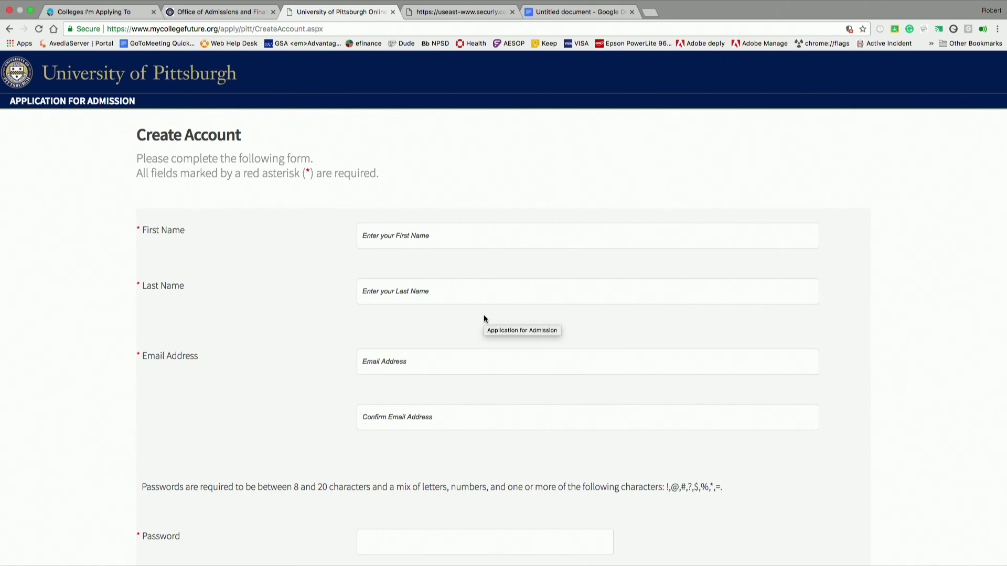
left_click(391, 12)
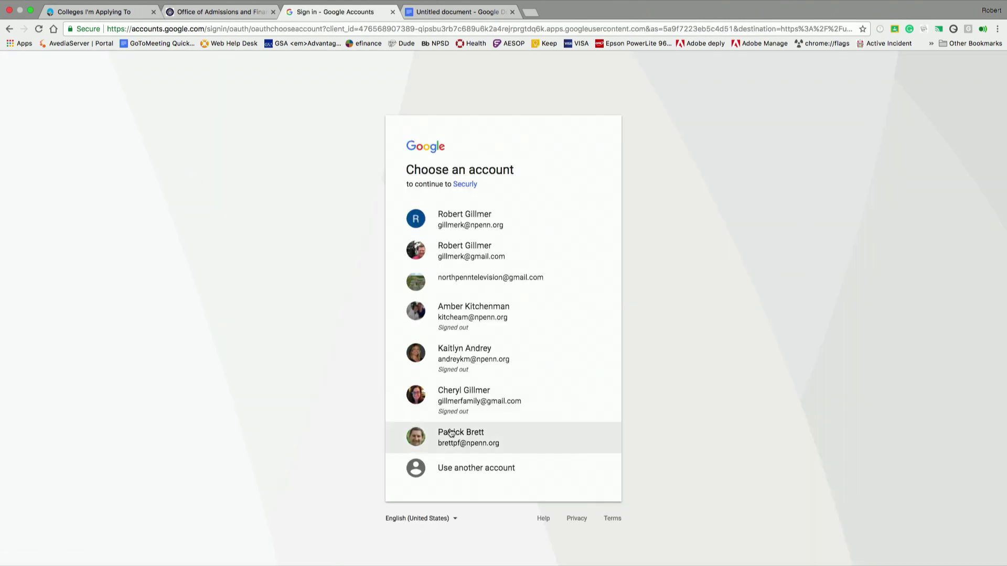
left_click(451, 434)
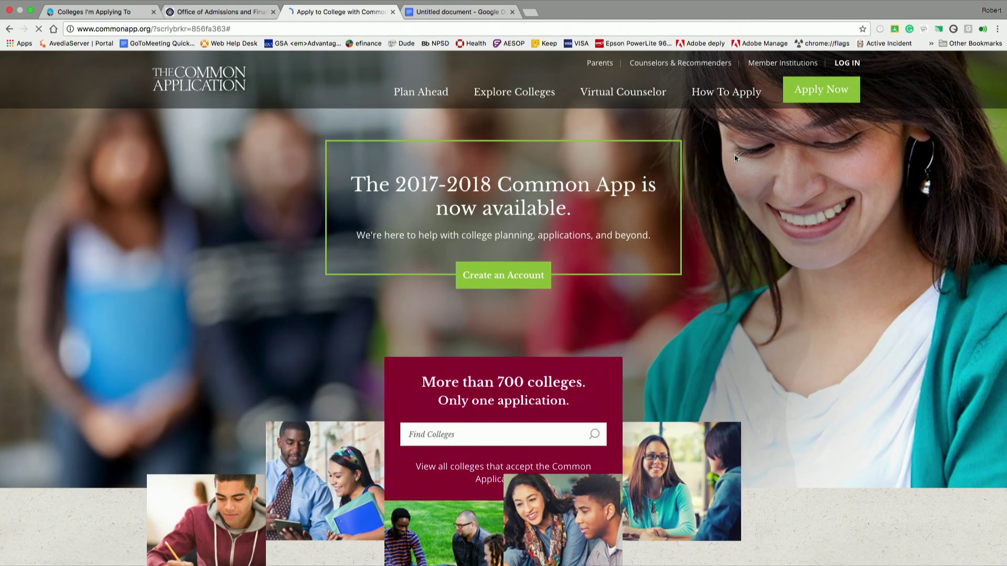
- Open the Common App account creation form, then return to the Naviance applying-to list
left_click(524, 281)
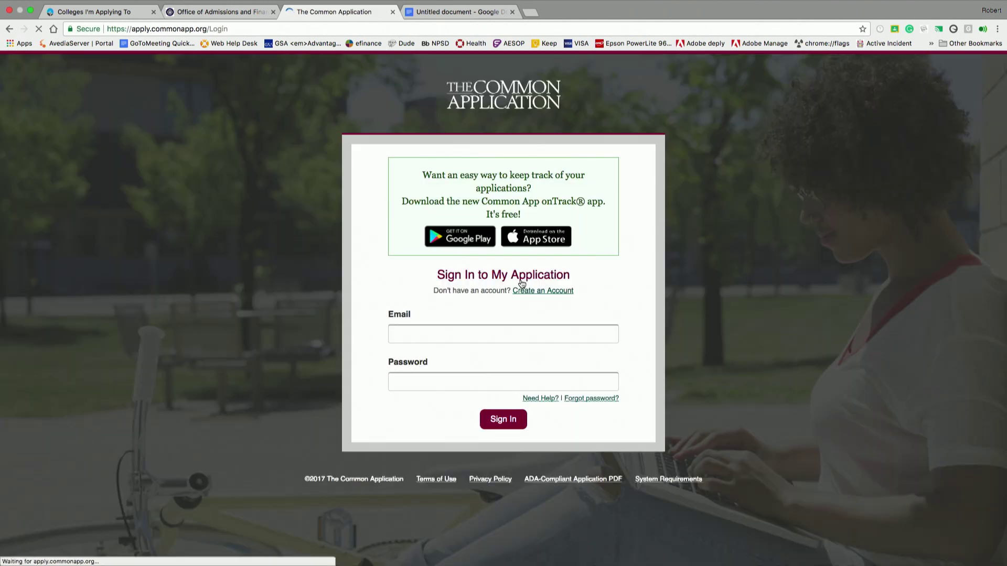
left_click(464, 334)
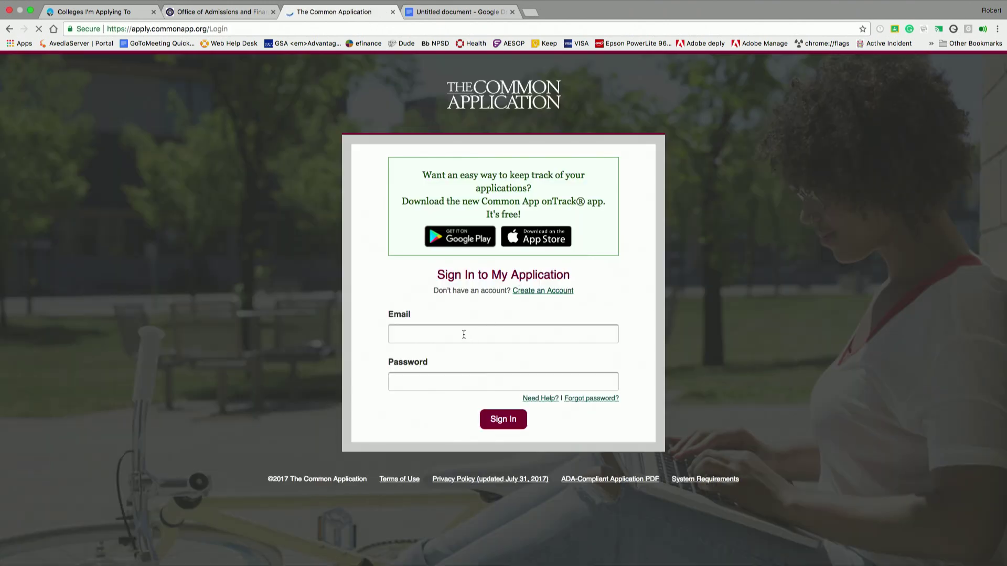
left_click(528, 291)
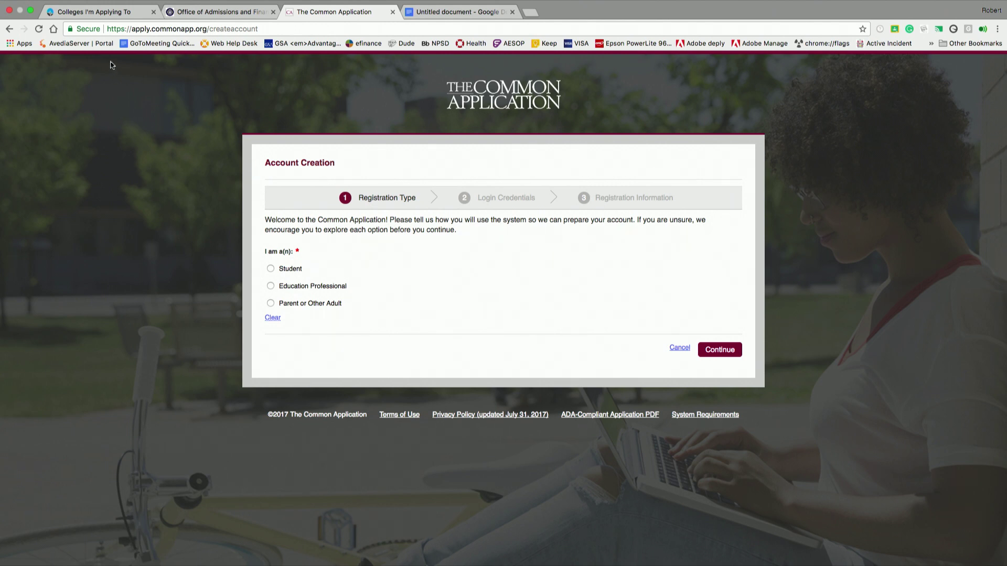
left_click(98, 18)
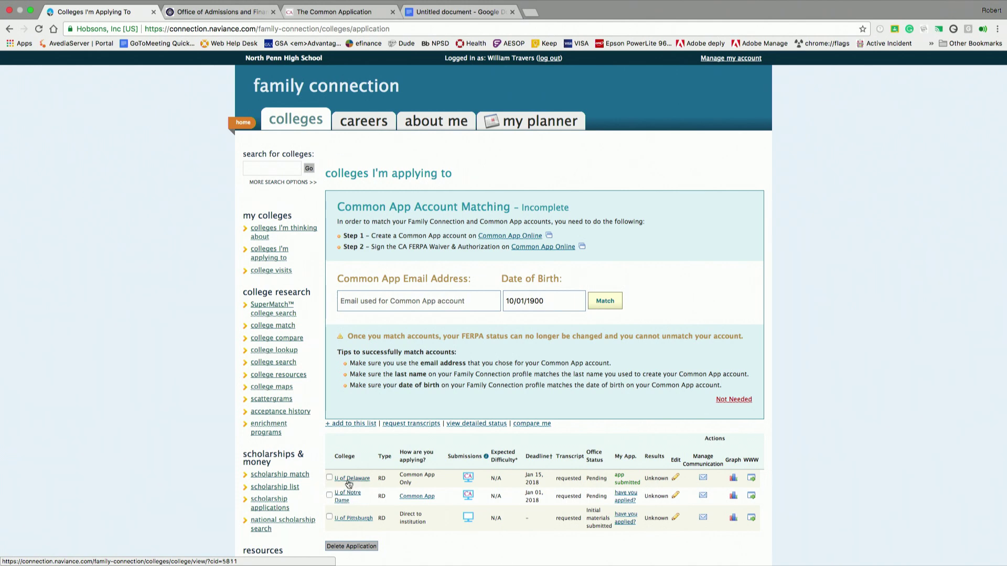
left_click(349, 479)
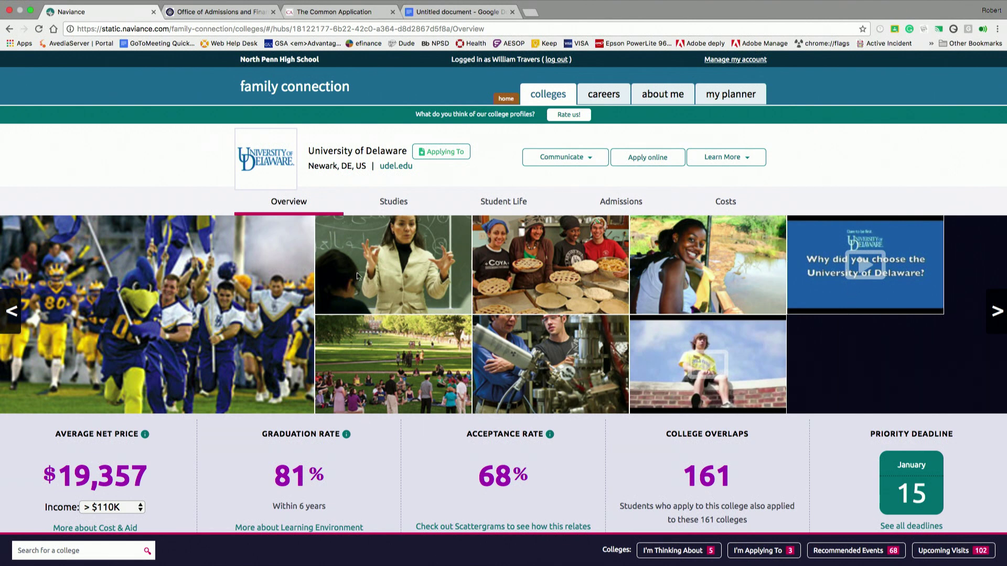
left_click(394, 210)
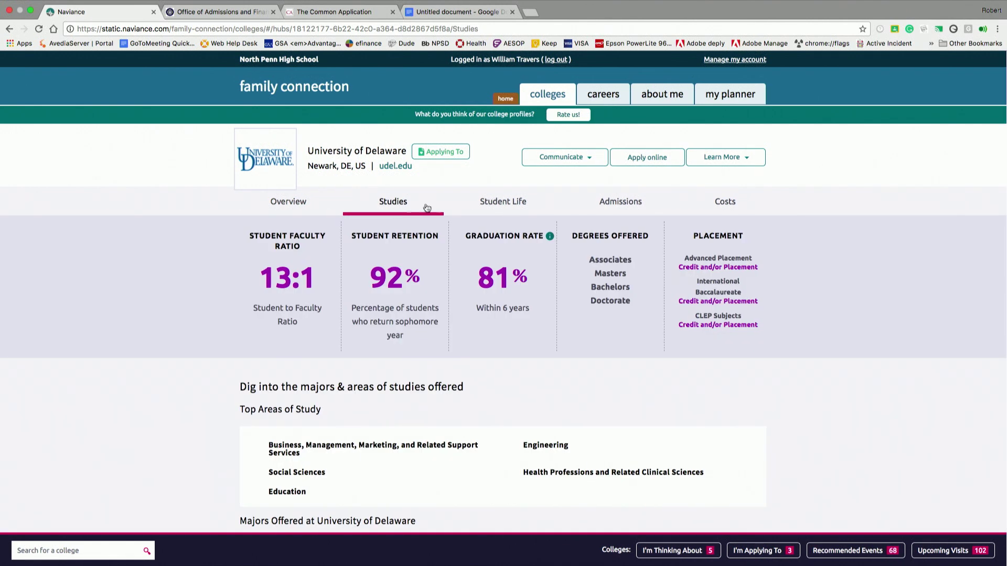
left_click(499, 209)
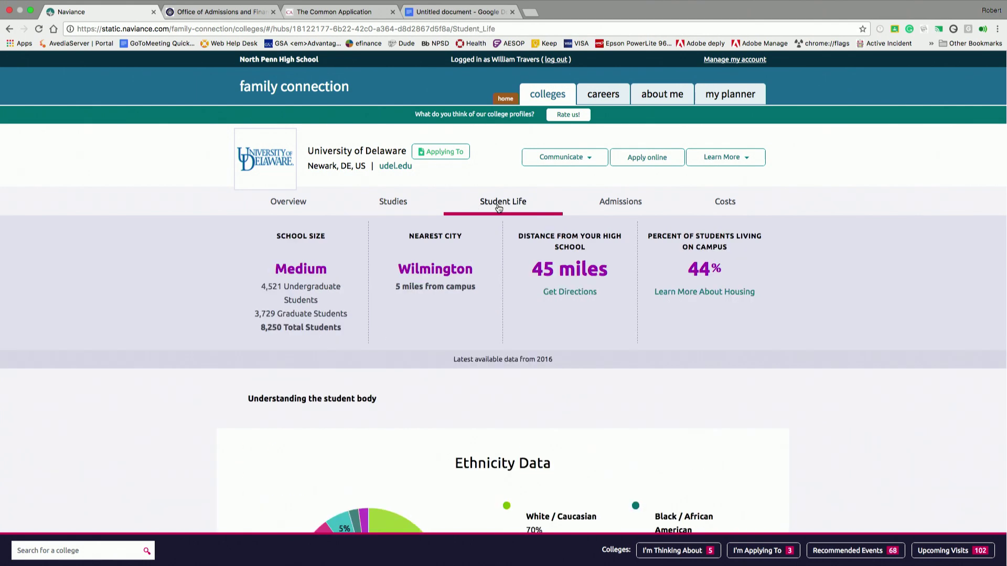
scroll(853, 295, "down", 5)
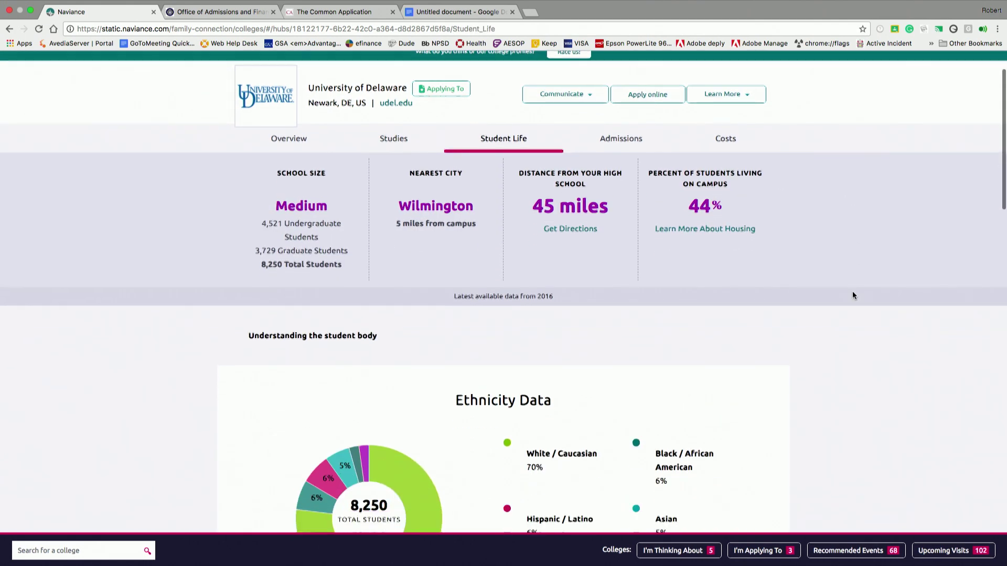
scroll(853, 295, "up", 4)
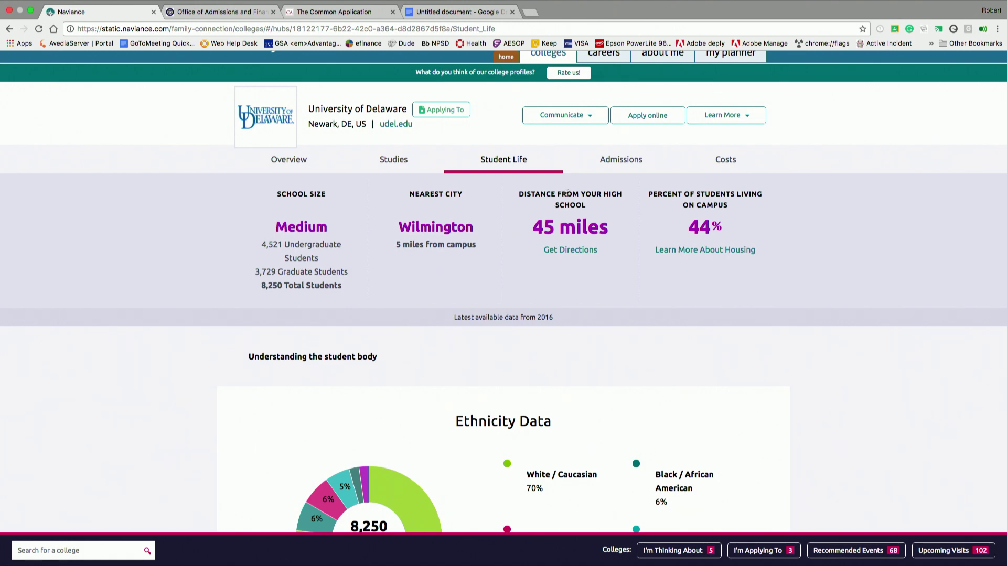
left_click(603, 166)
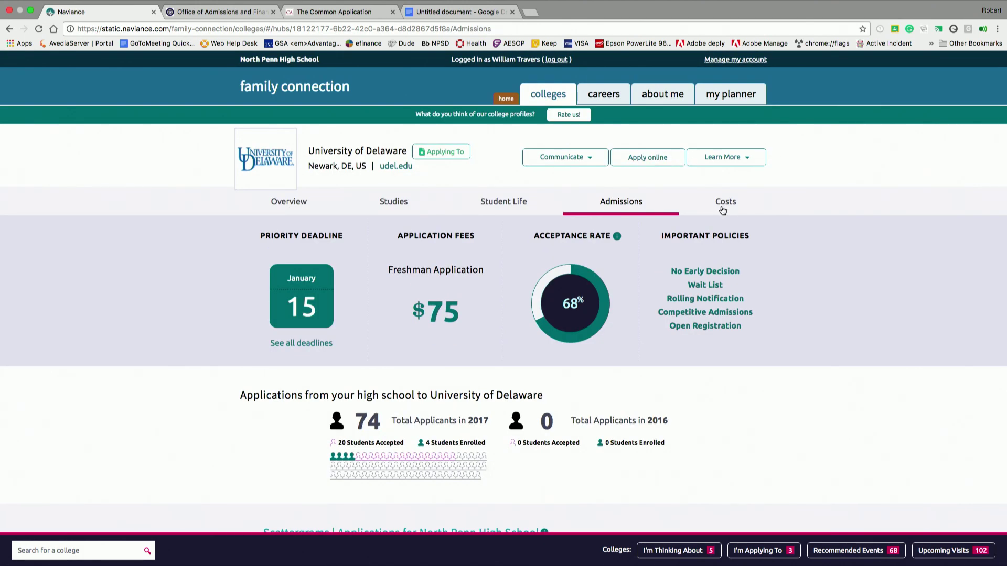
- Scroll down to Delaware's North Penn weighted GPA vs SAT scattergram, averaging 1262 SAT and 5.44 GPA
scroll(722, 211, "down", 3)
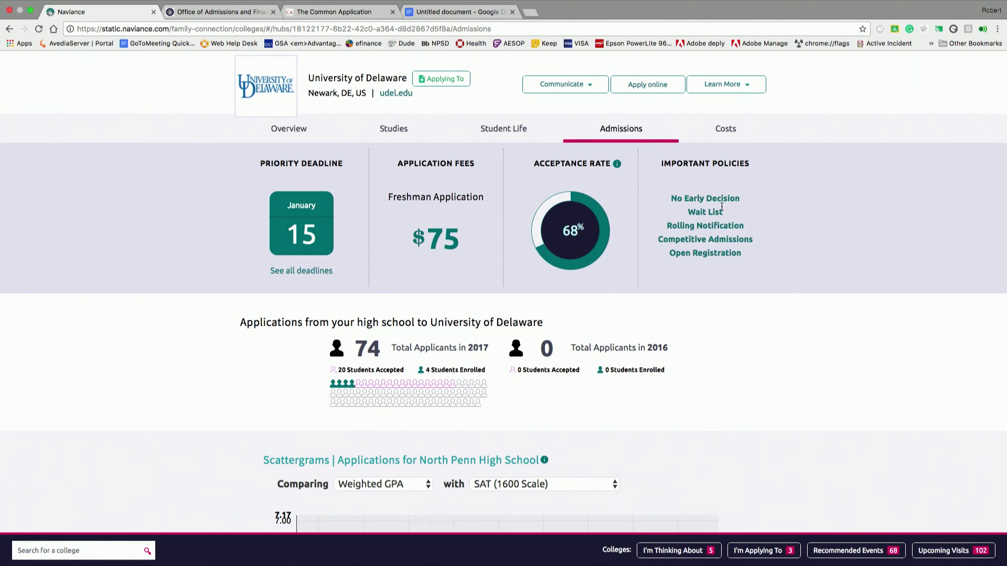
scroll(721, 205, "down", 5)
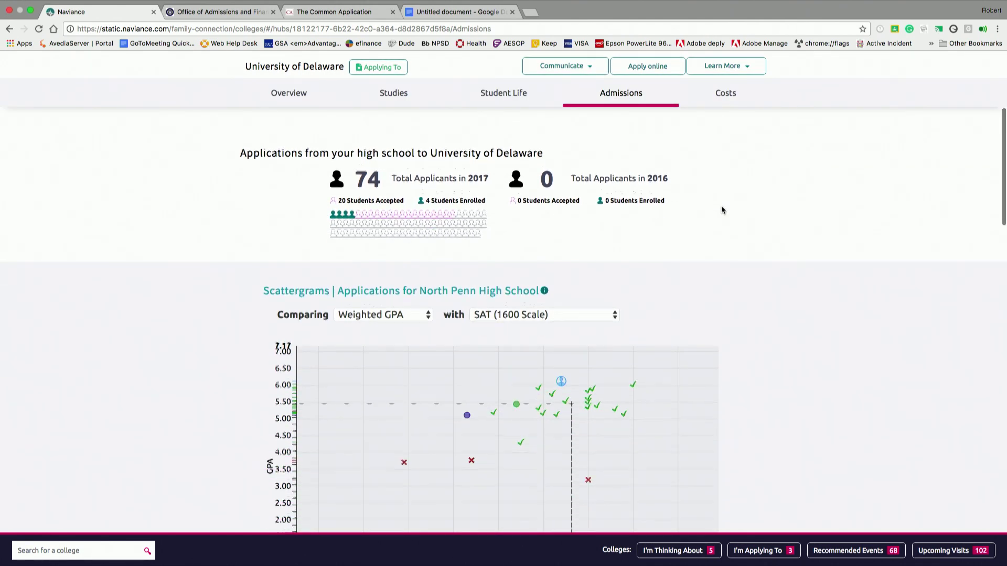
scroll(721, 210, "down", 2)
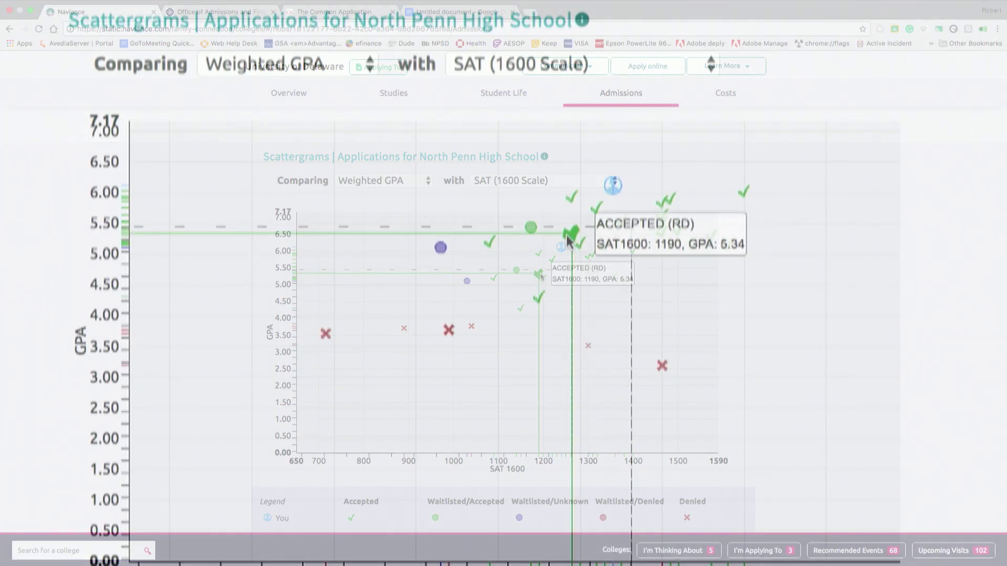
scroll(1002, 219, "down", 1)
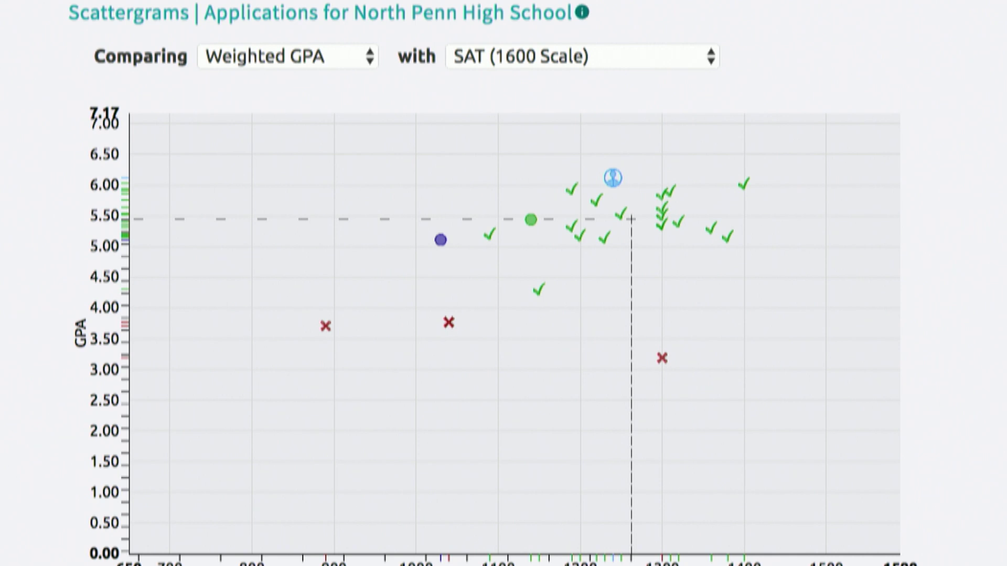
mouse_move(531, 223)
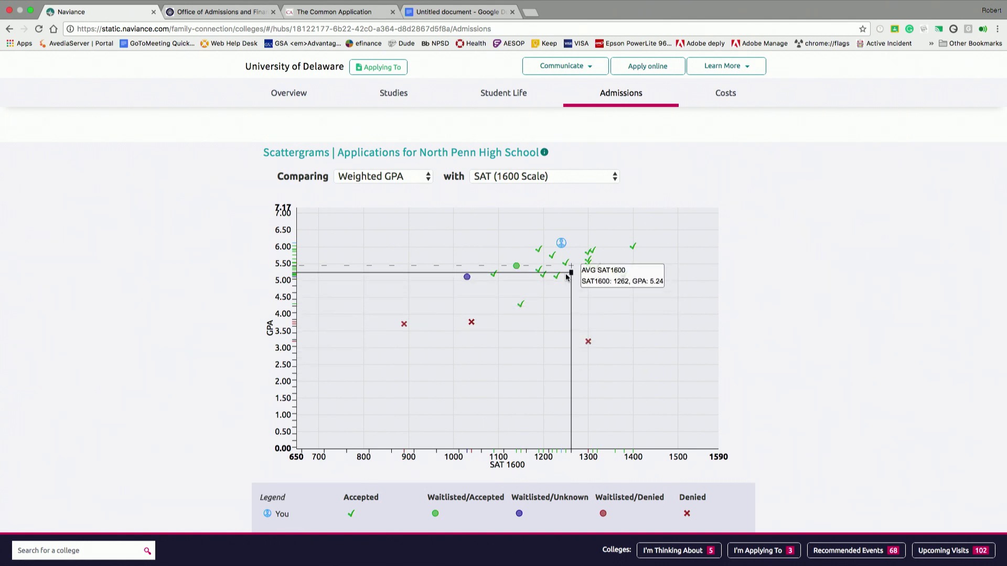
mouse_move(560, 249)
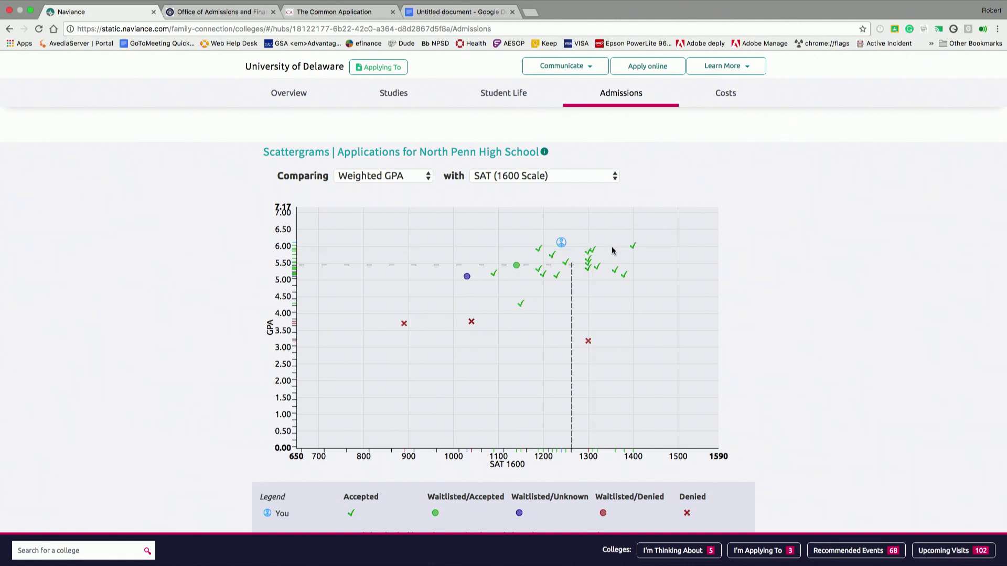
mouse_move(555, 249)
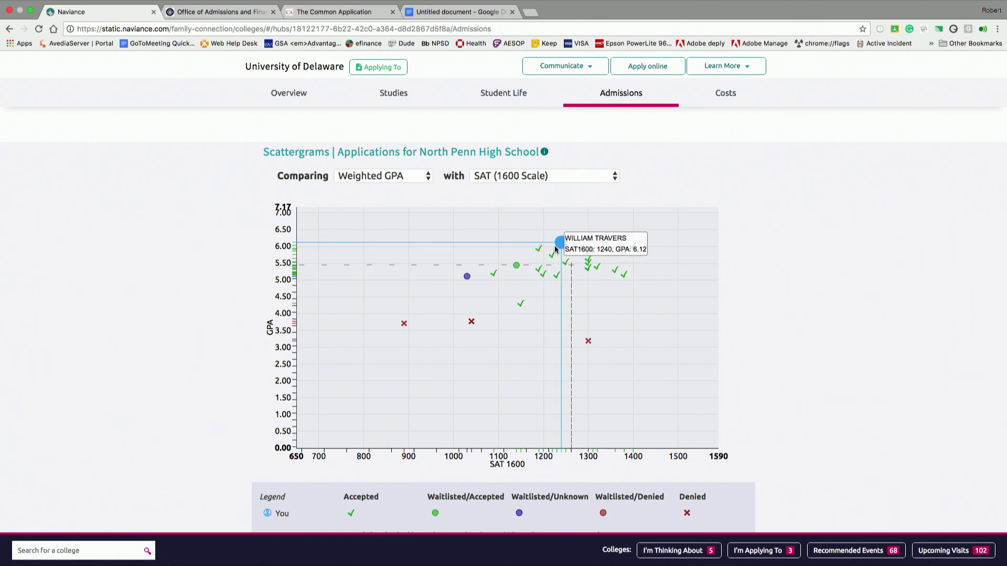
mouse_move(503, 266)
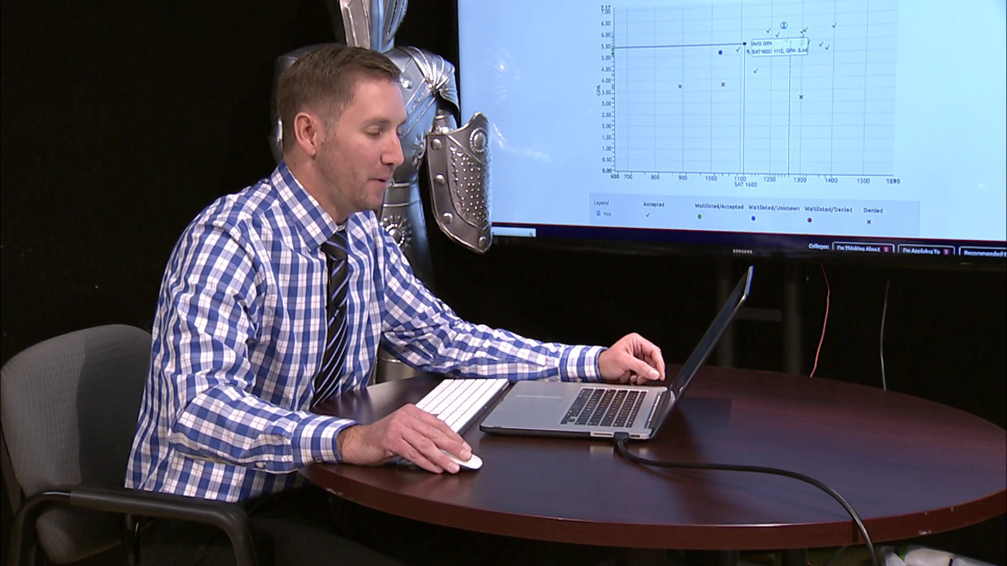
mouse_move(786, 40)
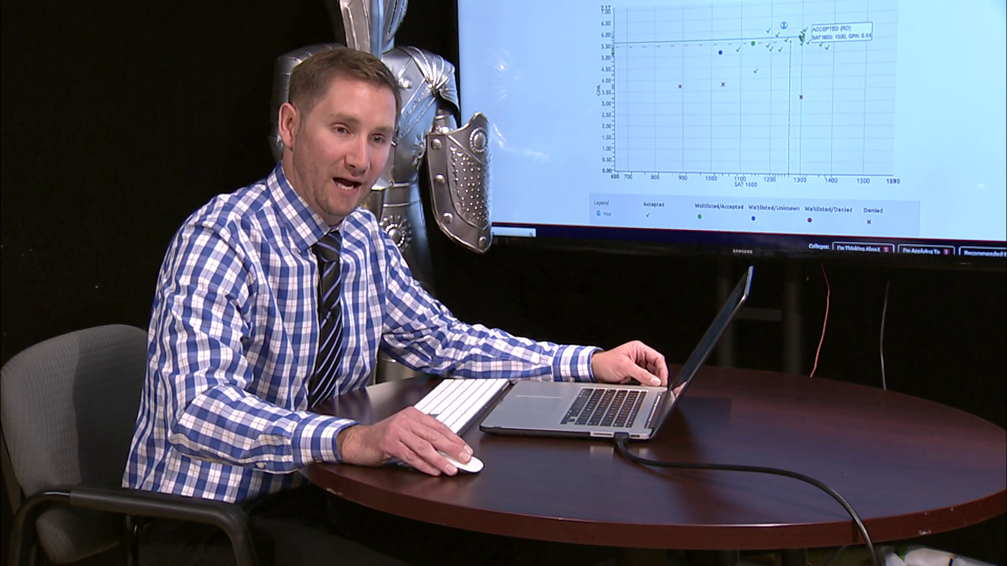